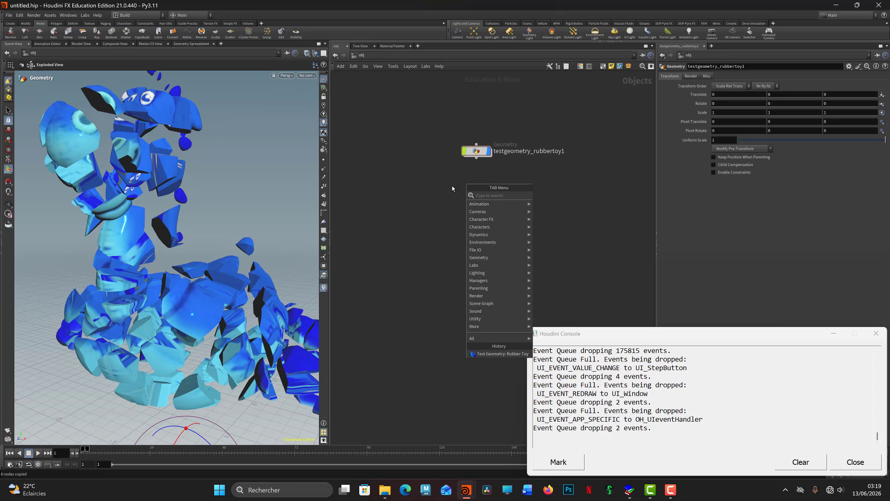
Add a Geometry object below testgeometry_rubbertoy1 and paste the four copied nodes, from the test geometry to the RBD exploded view, inside it
type("ge")
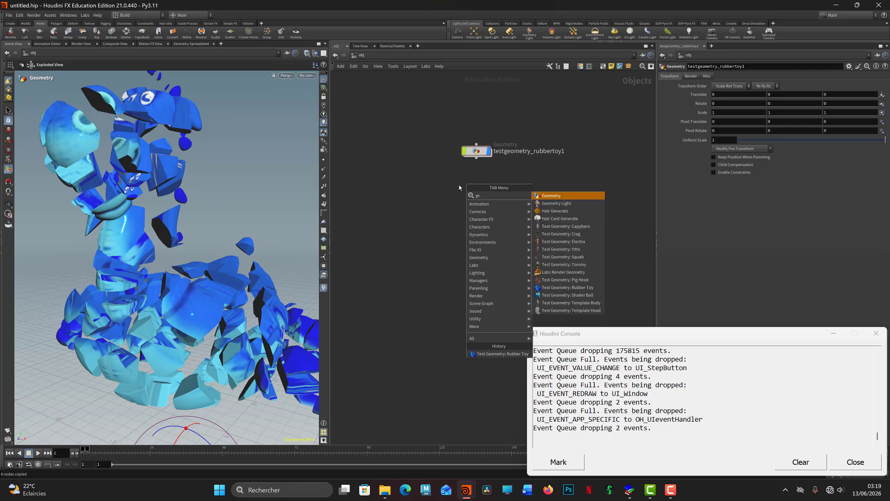
key("Return")
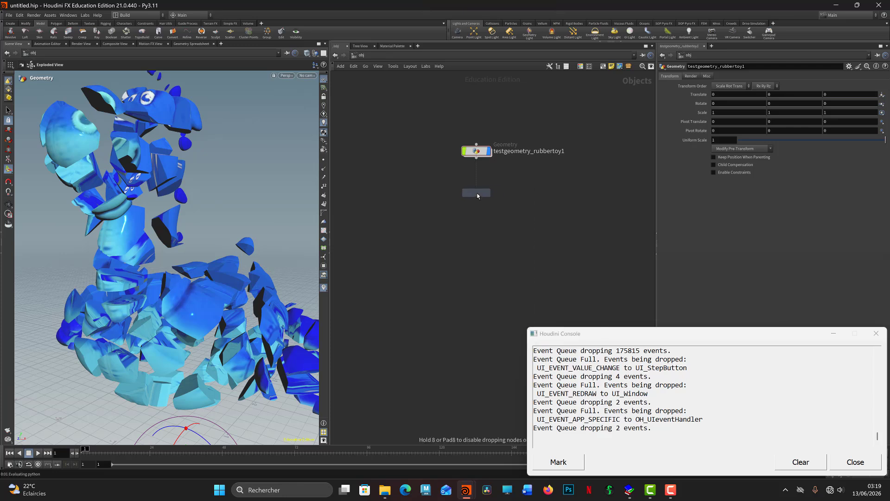
left_click(466, 192)
key("i")
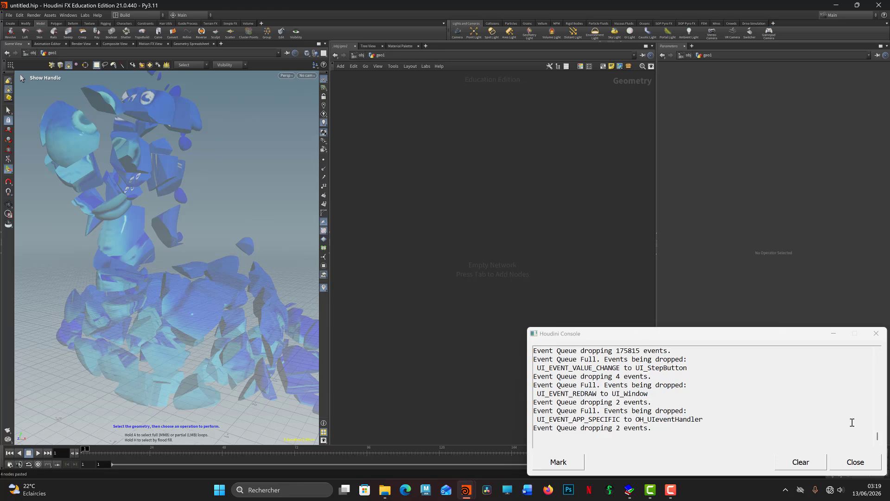
left_click(856, 462)
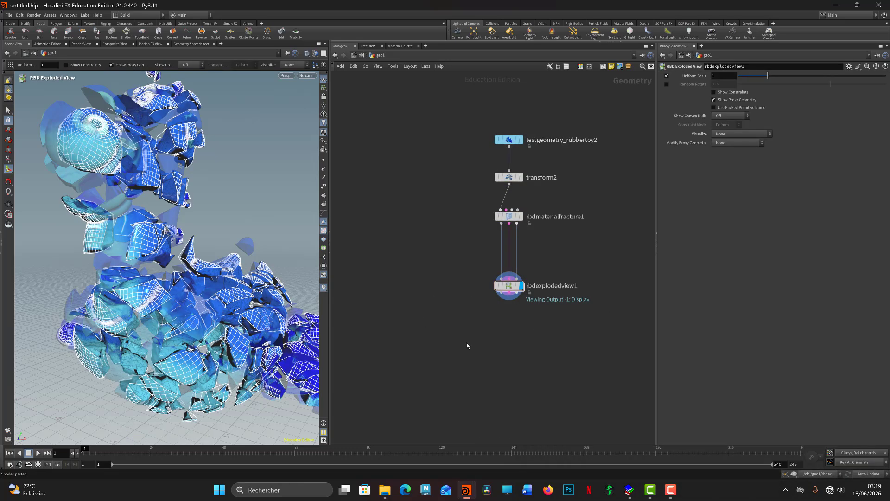
Return to the object level and rename the geo1 object as Setup2
key("u")
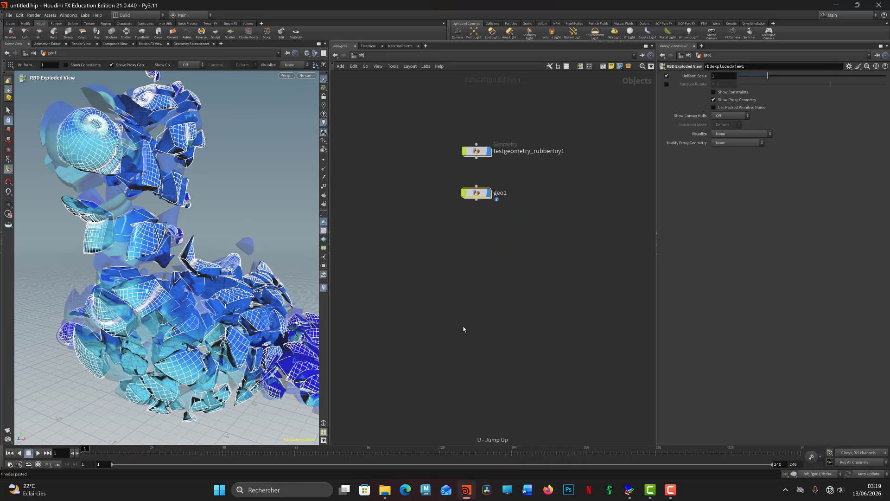
double_click(500, 193)
key("Left")
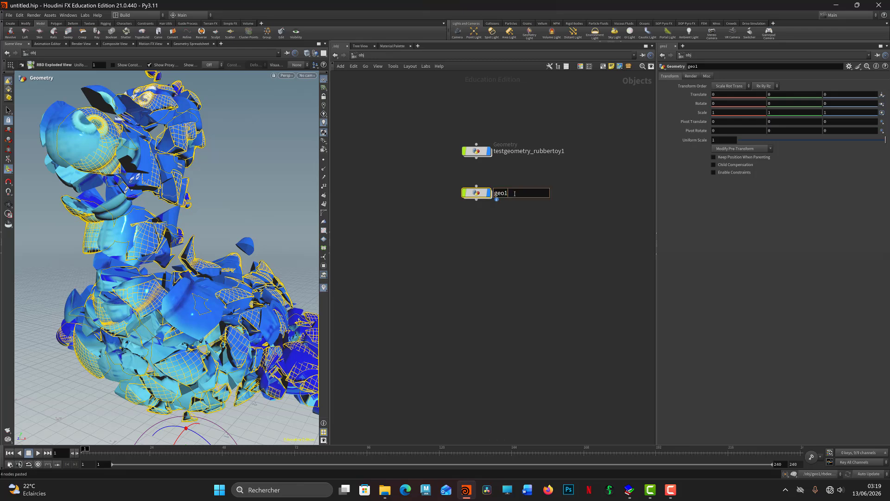
left_click_drag(510, 194, 474, 197)
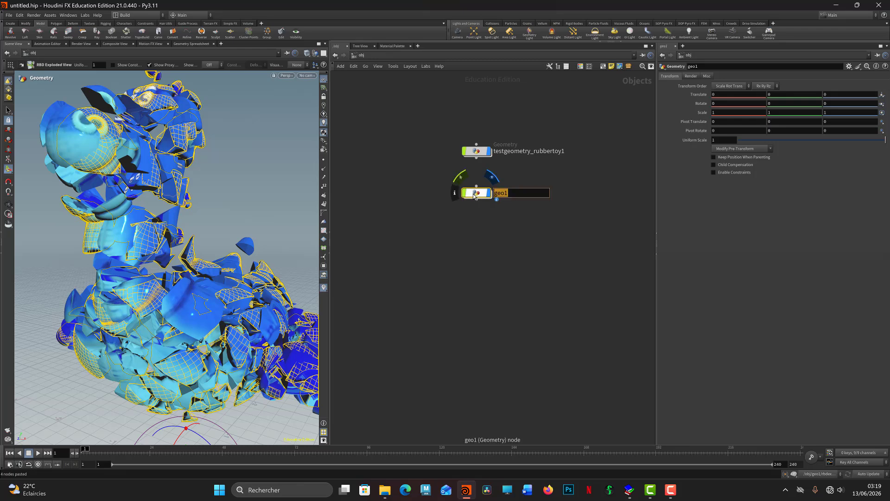
type("Setup2")
key("Return")
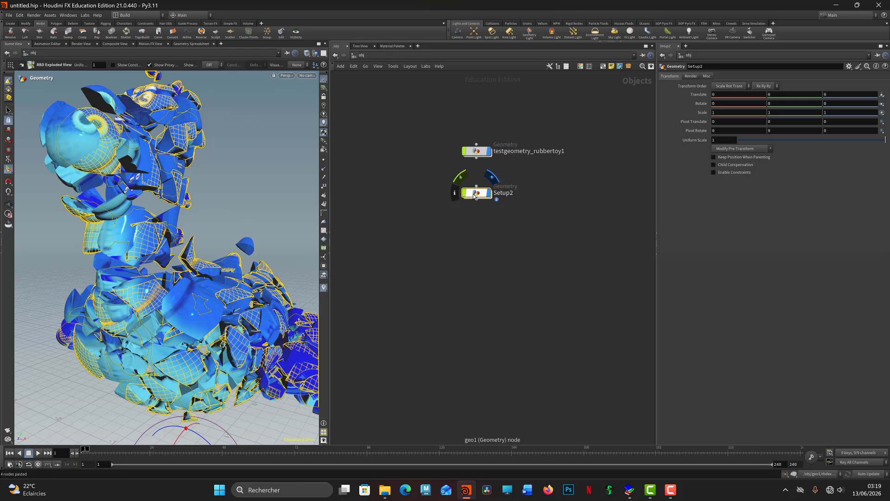
Rename the testgeometry_rubbertoy1 object as Setup1
double_click(521, 153)
left_click_drag(568, 151, 445, 149)
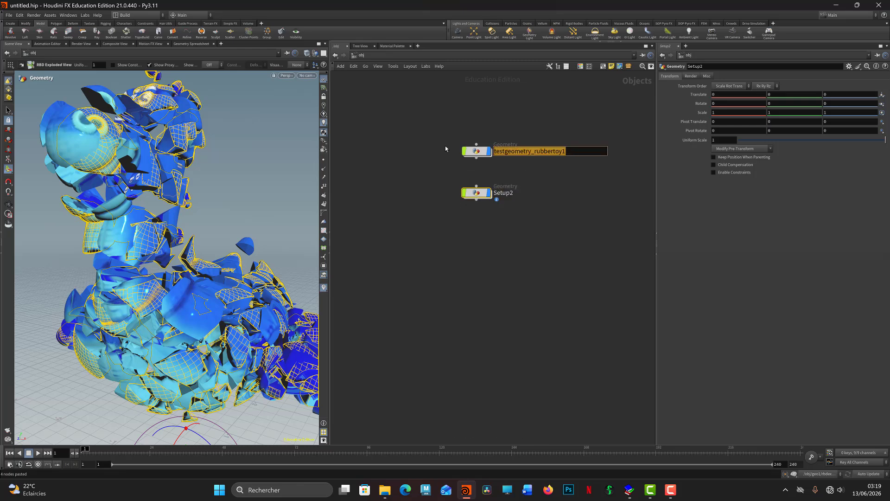
type("Set")
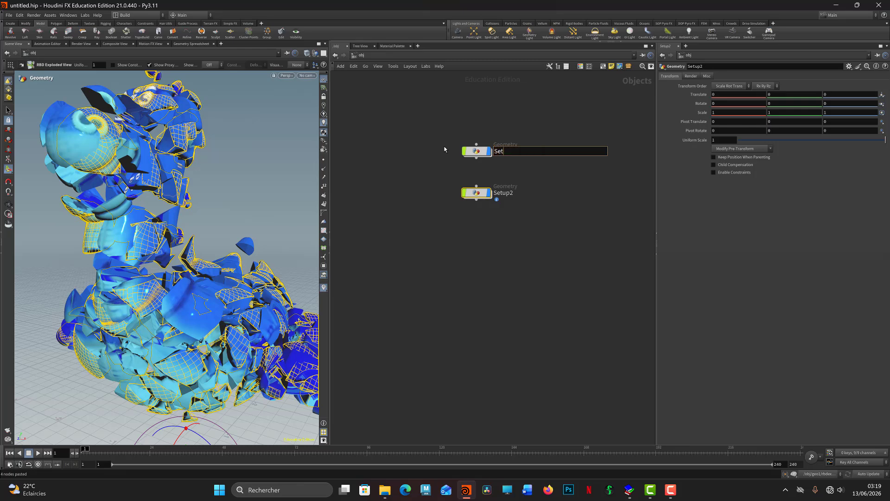
type("up1")
key("Return")
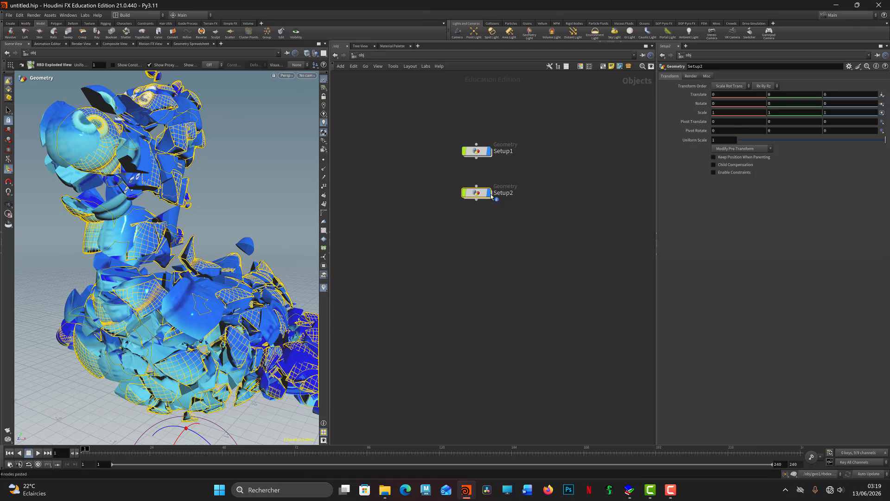
Hide Setup2 and convert Setup1 into a rigid body simulation with the RBD Objects tool
left_click(477, 152)
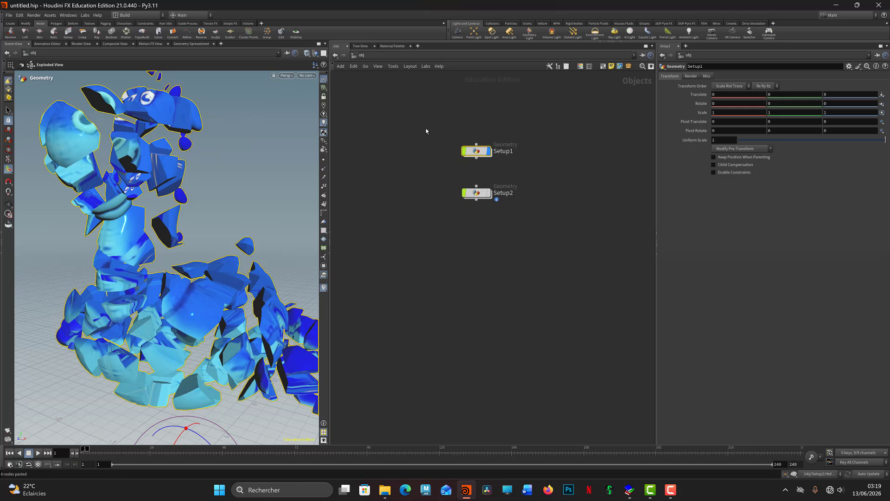
right_click_drag(177, 249, 101, 235, "alt")
middle_click_drag(125, 229, 128, 186, "alt")
left_click_drag(128, 186, 183, 187, "alt")
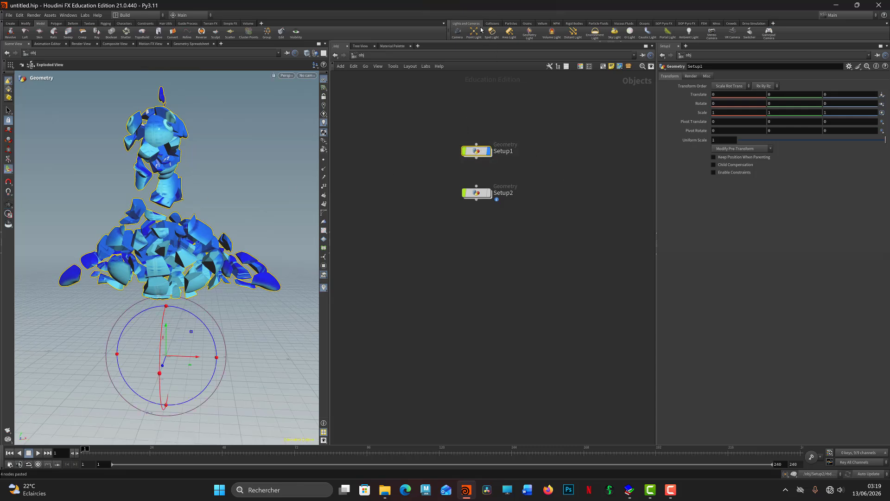
left_click(571, 24)
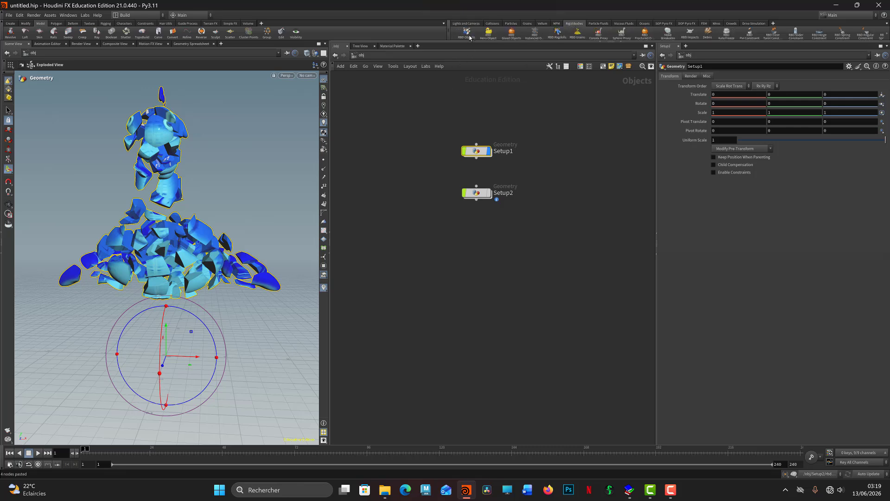
left_click(467, 33)
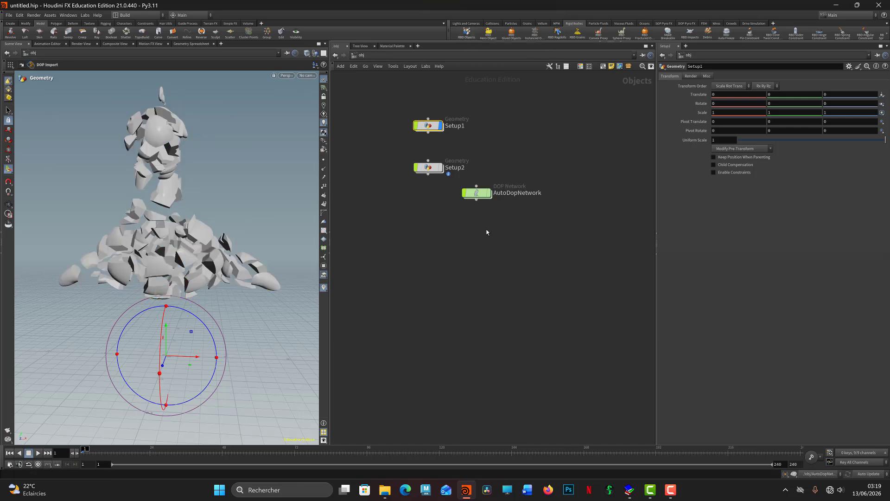
Inside Setup1, take explodedview1 out of the chain, wire voronoifracture1 directly into rest1, and align the downstream nodes below it
double_click(428, 127)
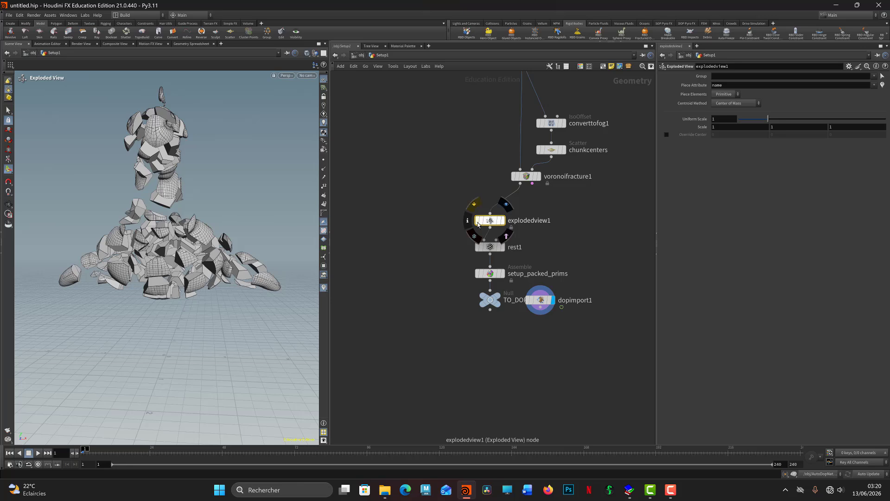
left_click_drag(488, 221, 427, 211)
left_click_drag(520, 184, 484, 241)
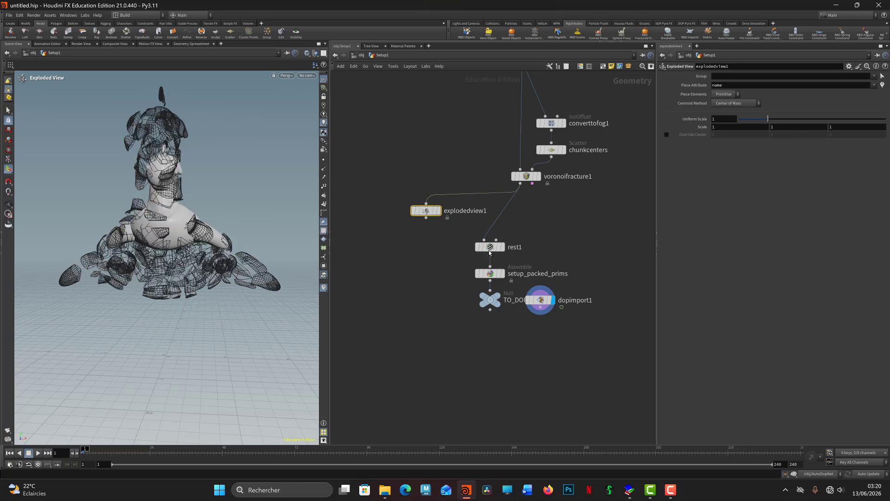
left_click_drag(427, 210, 404, 208)
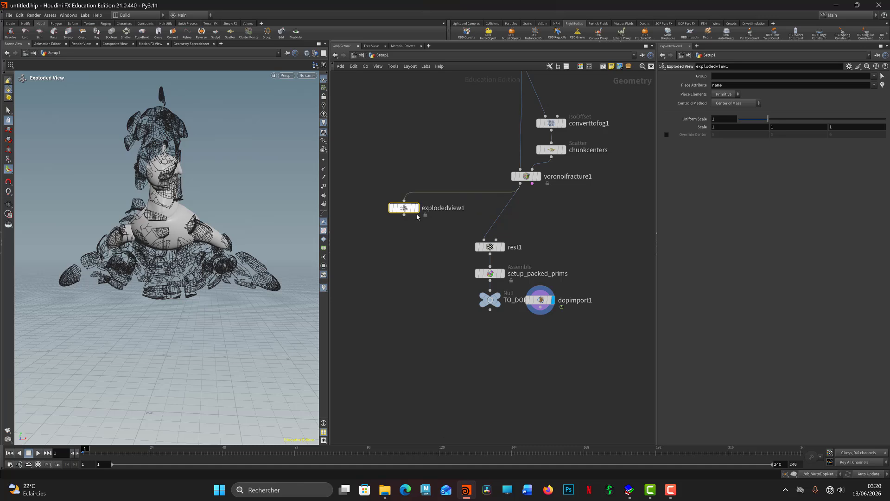
left_click_drag(455, 239, 574, 286)
left_click(537, 335)
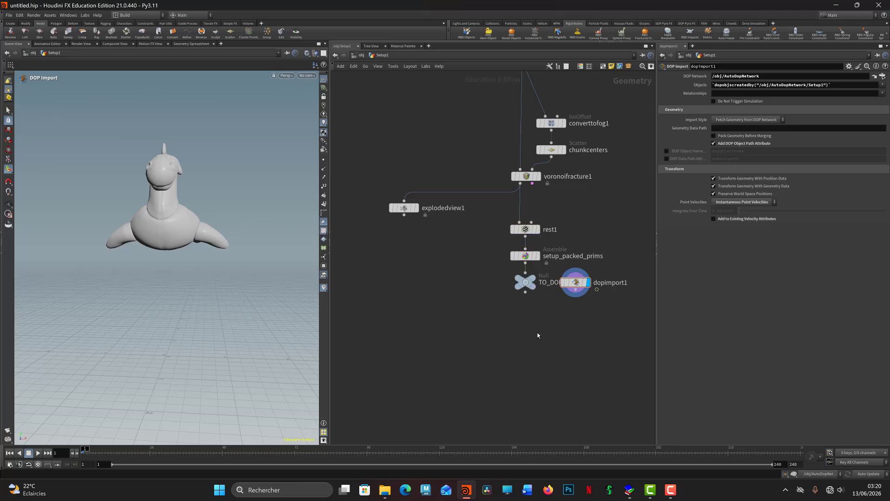
Return to the object level, play the simulation to check how the toy falls, and rewind to frame 1
key("u")
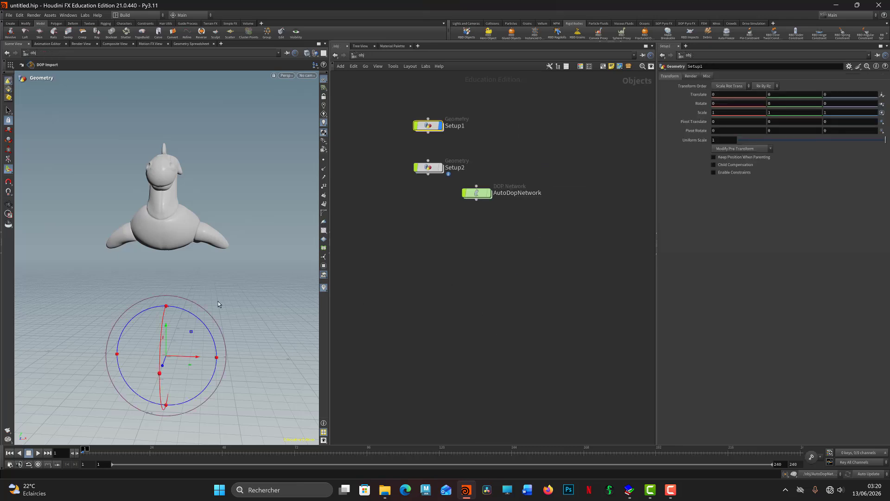
key("Escape")
left_click_drag(208, 287, 158, 292)
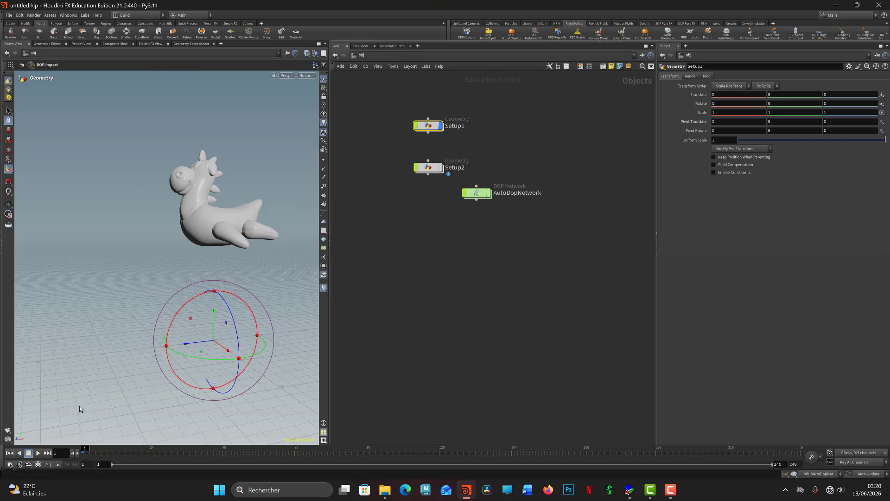
key("Up")
key("Up")
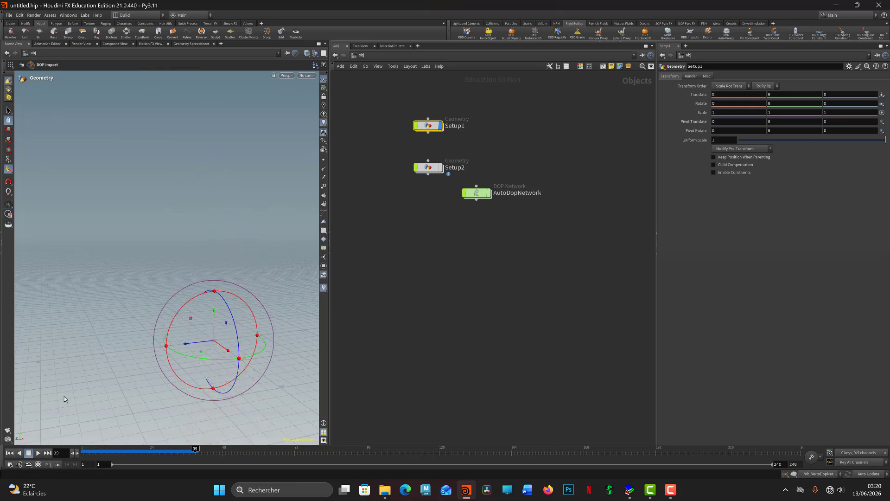
key("ctrl+Up")
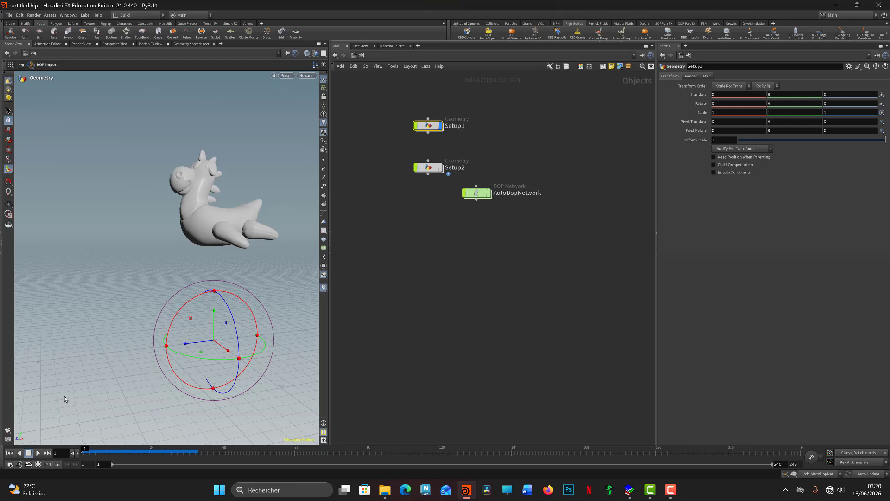
Add a Ground Plane collision object to the simulation beneath the rubber toy
left_click(493, 23)
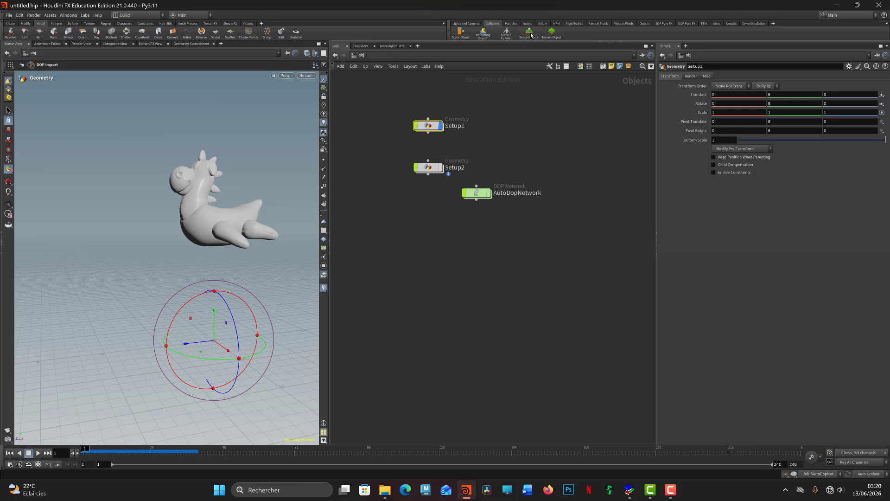
left_click(530, 34)
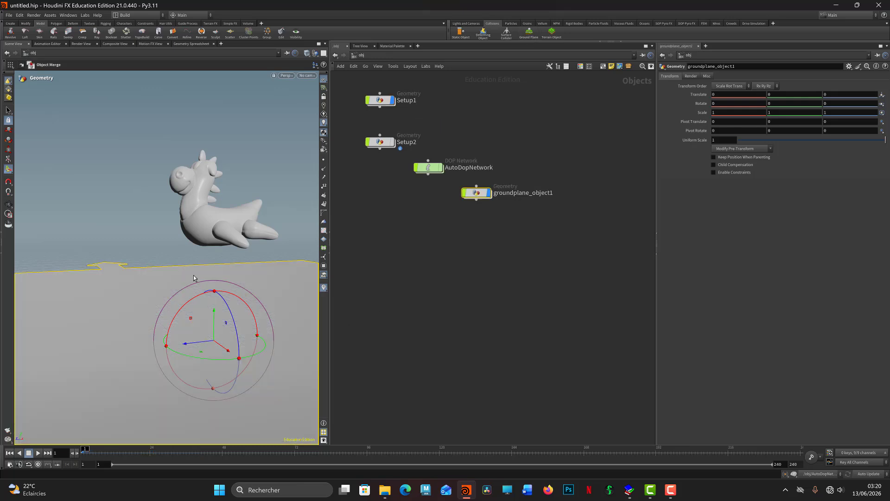
right_click_drag(202, 274, 113, 288, "alt")
left_click_drag(113, 288, 153, 297, "alt")
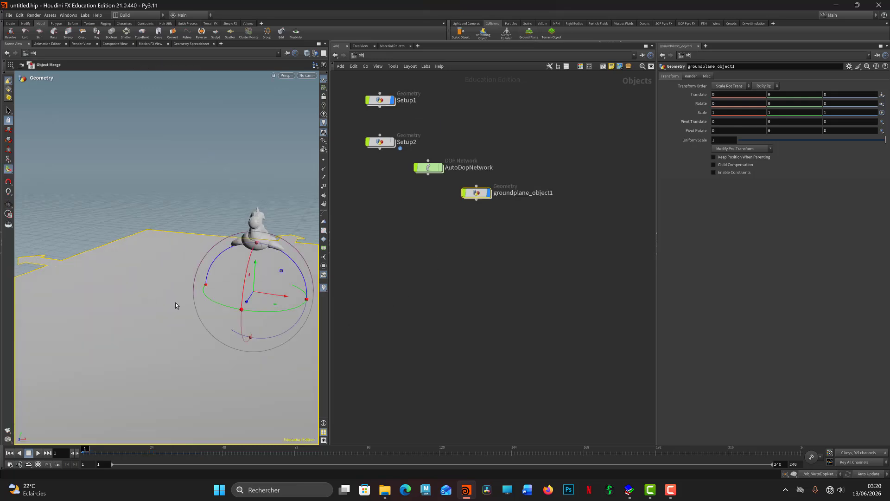
Play the simulation to watch the toy shatter on the ground plane, and rewind to frame 1
key("Up")
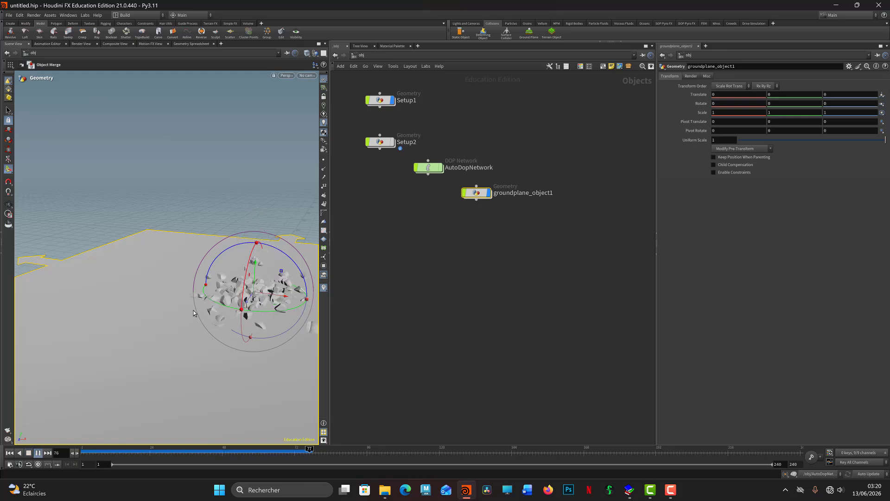
key("ctrl+Up")
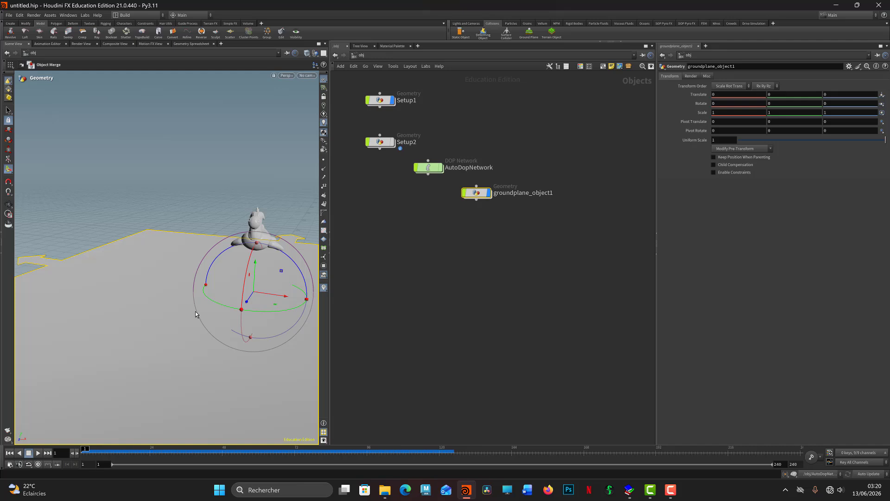
key("Up")
key("ctrl+Up")
Open the AutoDopNetwork and lay out its nodes automatically
double_click(428, 168)
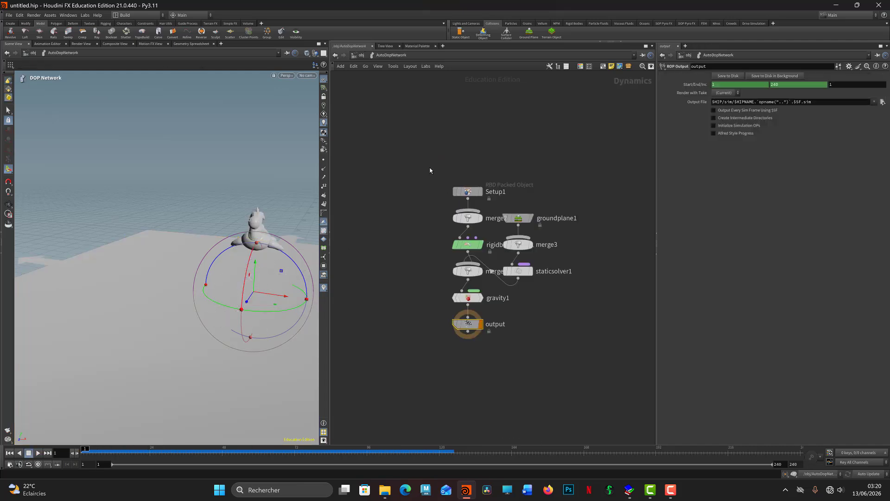
key("l")
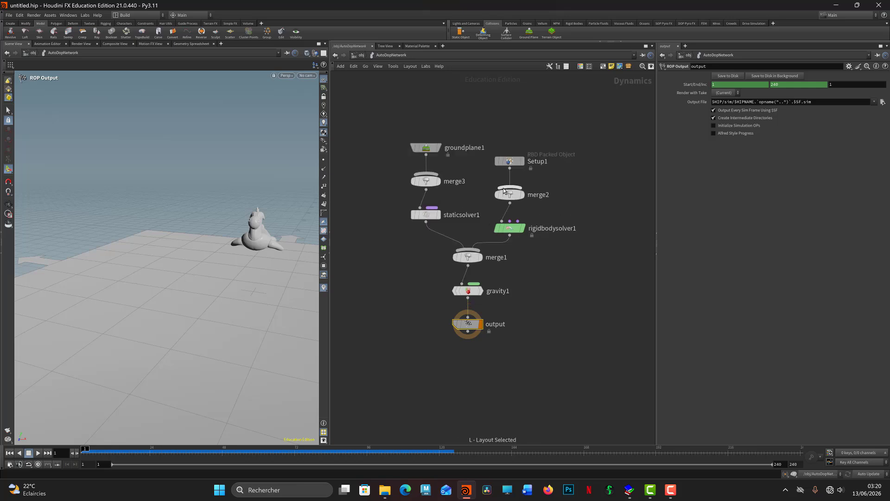
Examine the parameters of the groundplane1, merge3, staticsolver1 and merge1 nodes in the DOP network
mouse_move(407, 134)
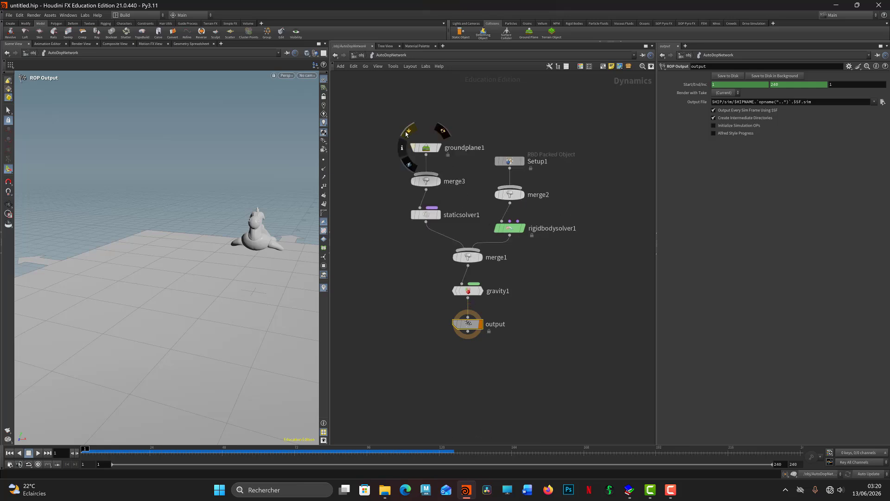
left_click(426, 148)
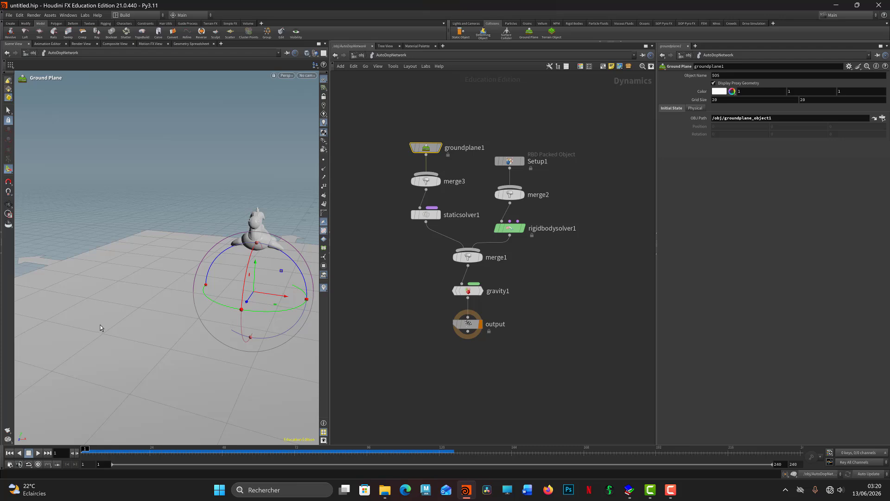
left_click(426, 181)
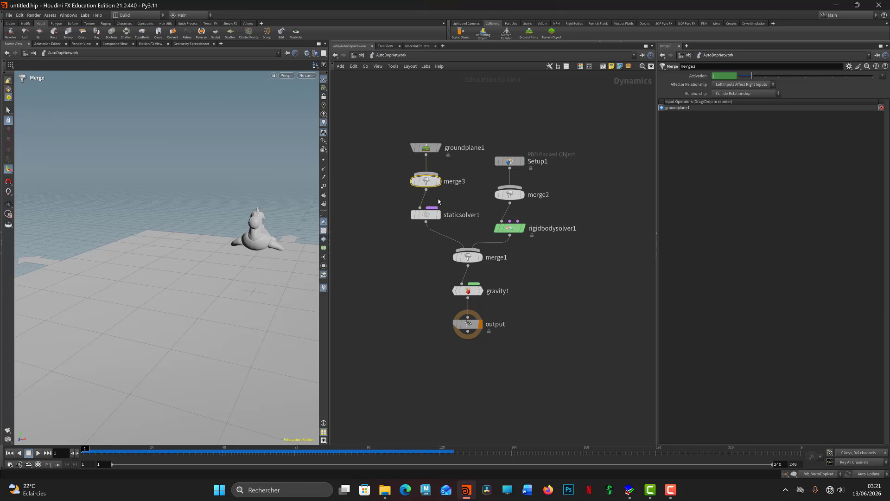
left_click(428, 216)
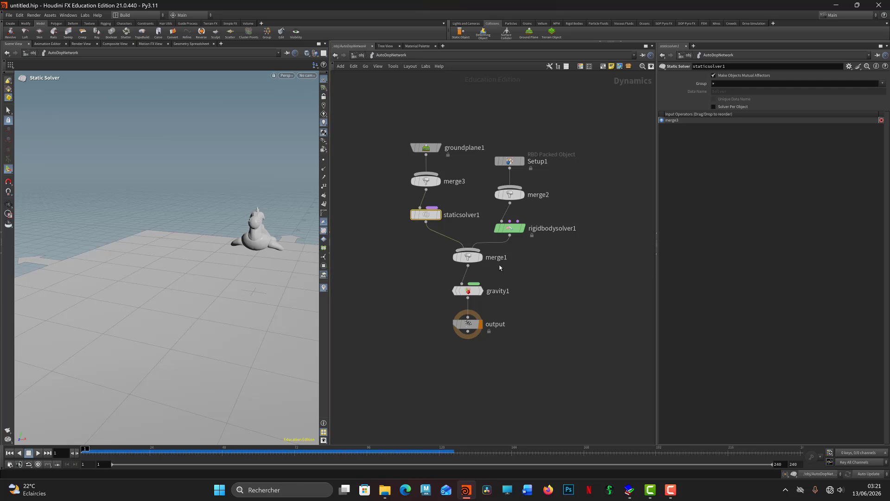
left_click(469, 256)
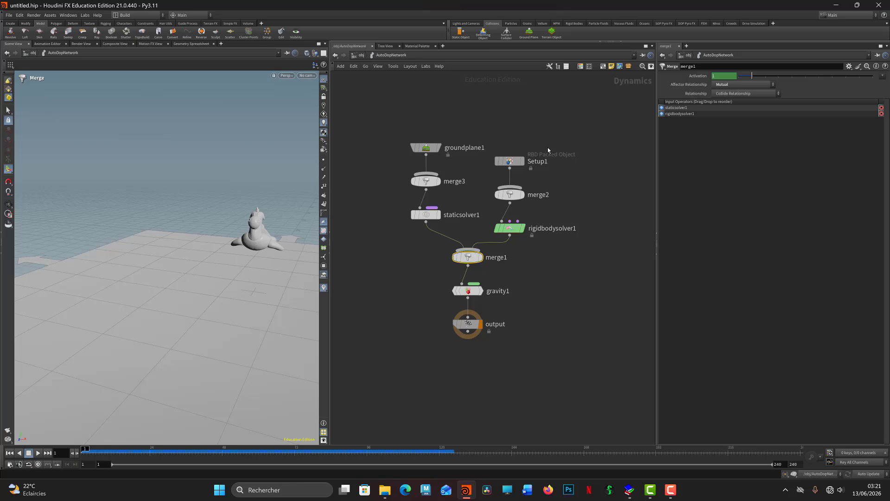
Examine the parameters of the Setup1, rigidbodysolver1 and gravity1 nodes in the DOP network
left_click(509, 160)
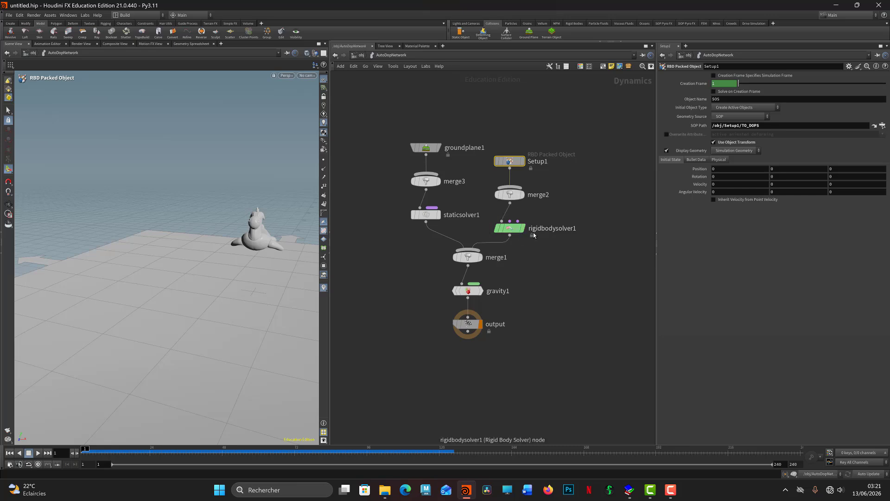
mouse_move(505, 228)
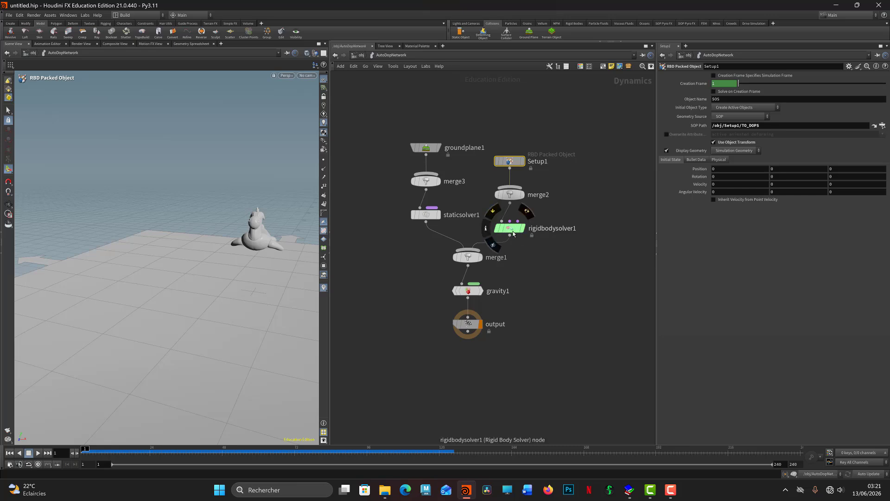
left_click(513, 230)
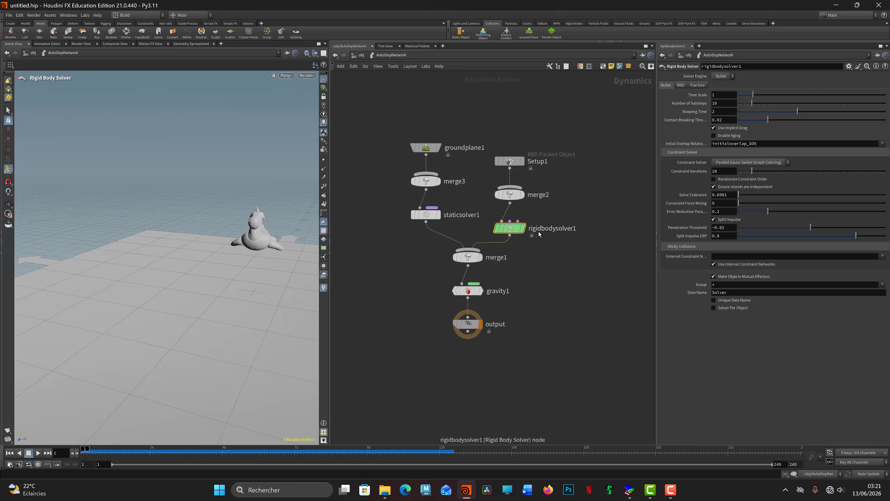
left_click(471, 293)
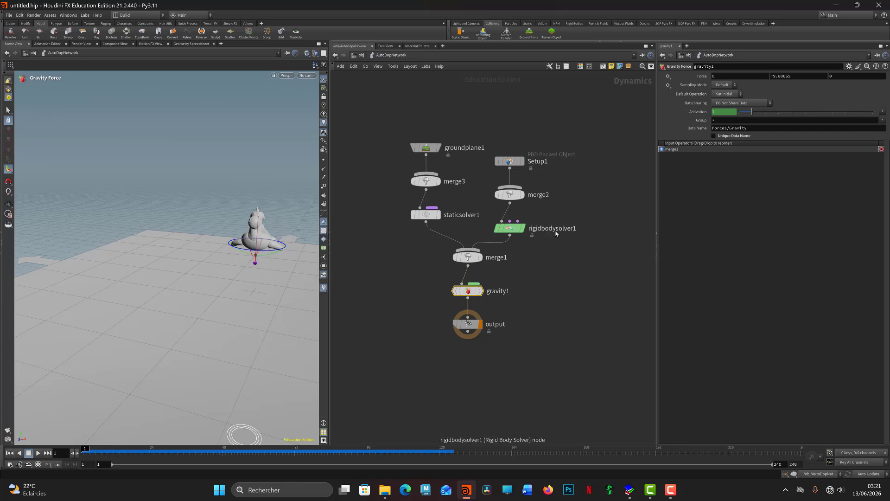
mouse_move(476, 251)
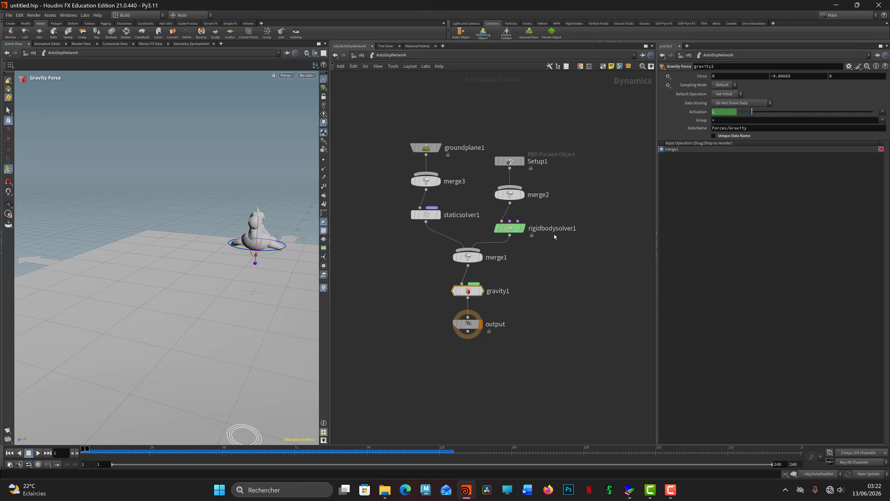
left_click(524, 227)
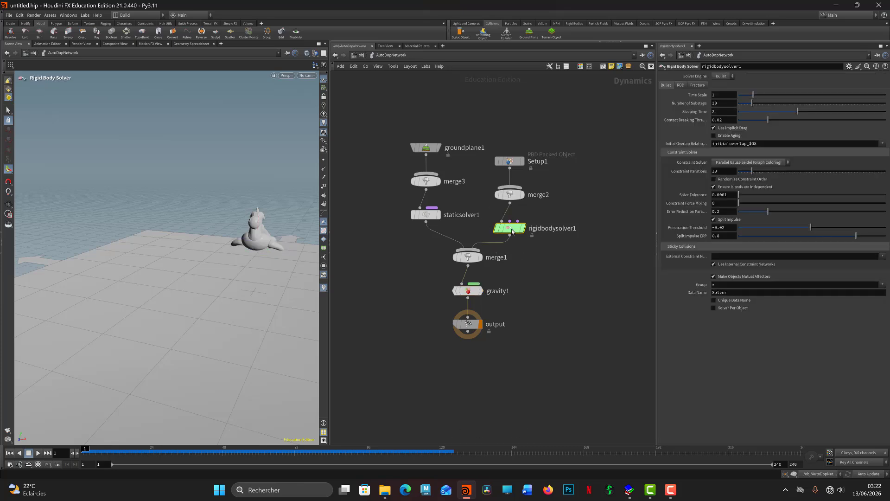
mouse_move(516, 230)
Move Setup1 level with groundplane1 and delete the merge2 and merge3 nodes from the DOP network
left_click_drag(520, 192, 536, 202)
left_click_drag(516, 163, 513, 149)
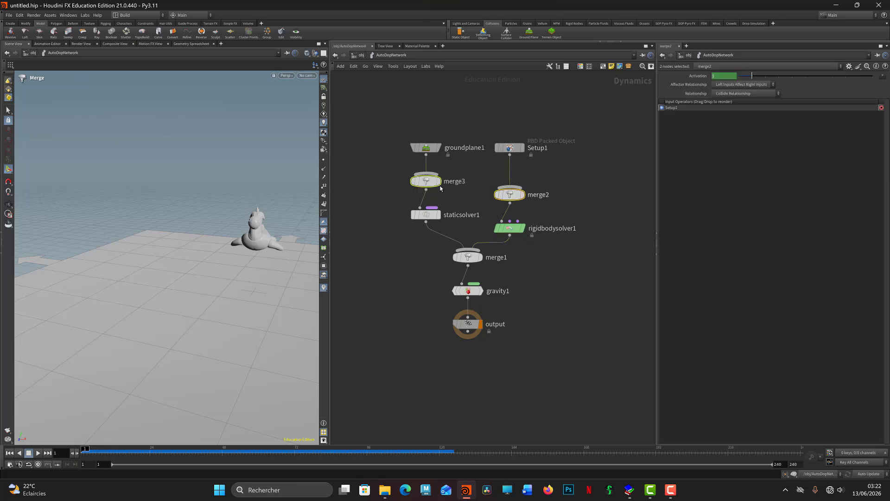
left_click_drag(375, 172, 540, 197)
key("Delete")
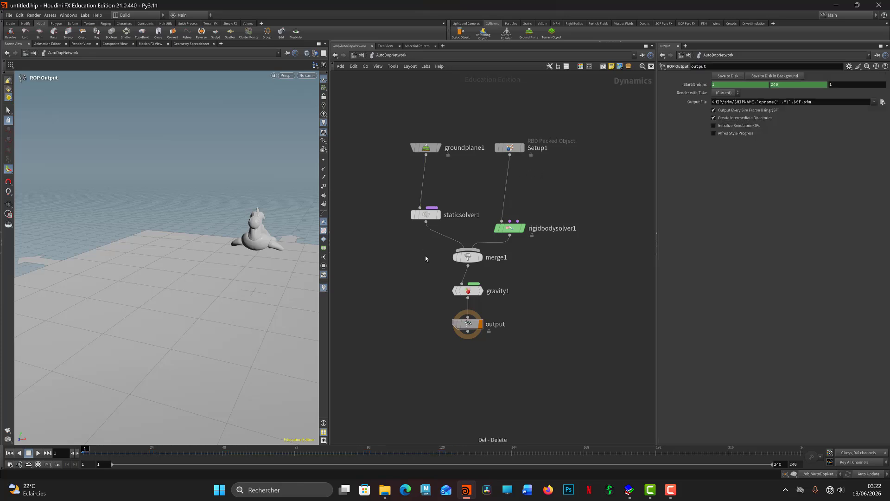
Tidy the DOP network by aligning groundplane1 above staticsolver1 and Setup1 above rigidbodysolver1
mouse_move(477, 262)
mouse_move(436, 220)
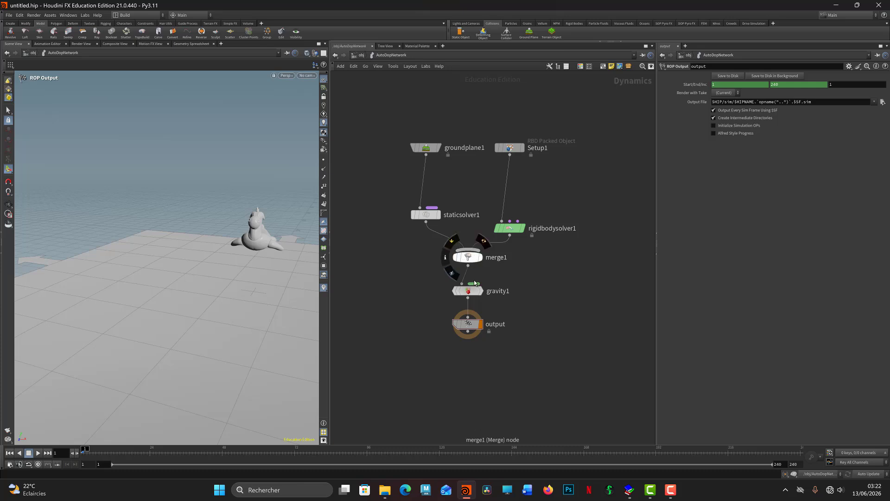
mouse_move(471, 292)
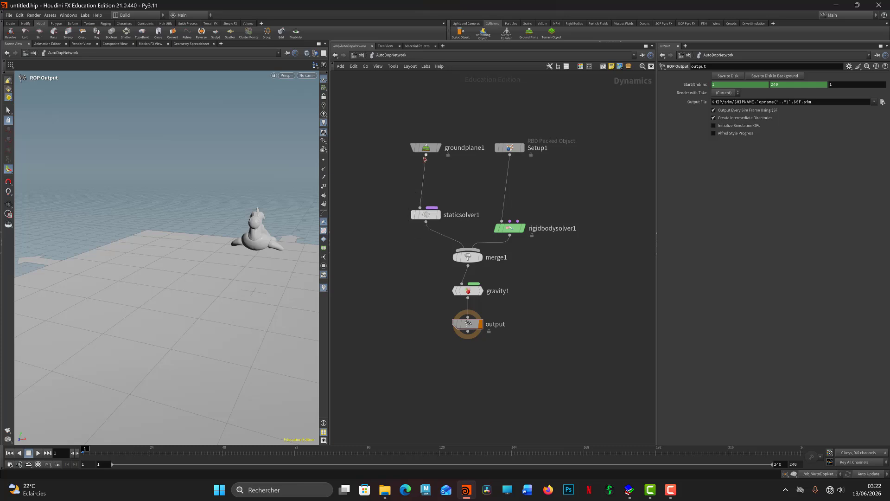
left_click_drag(427, 149, 410, 171)
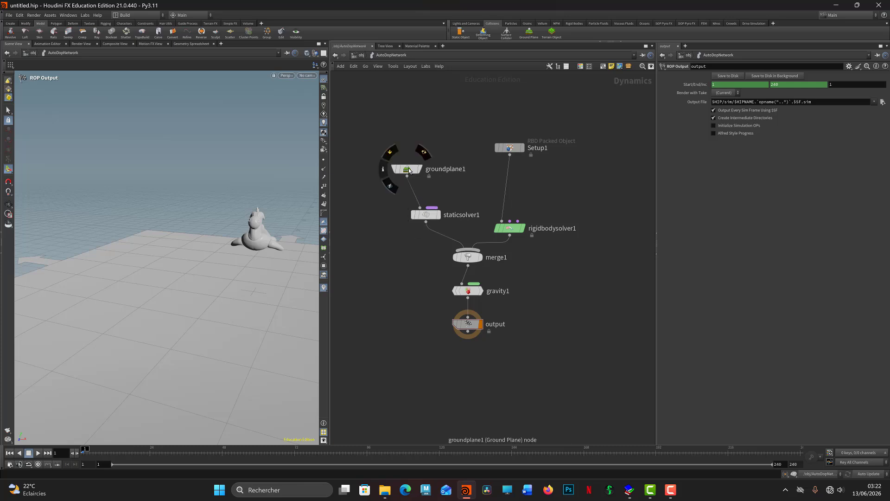
left_click(409, 171)
left_click_drag(426, 218, 413, 225)
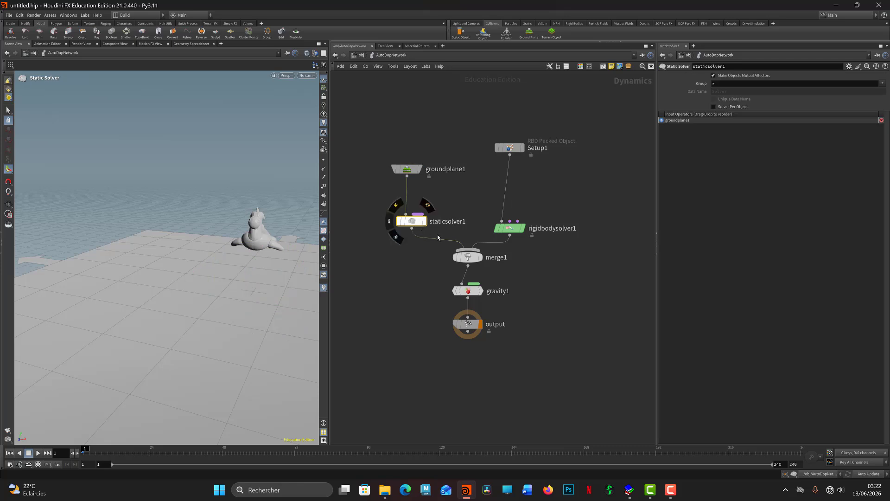
left_click_drag(513, 146, 506, 170)
left_click_drag(511, 227, 511, 221)
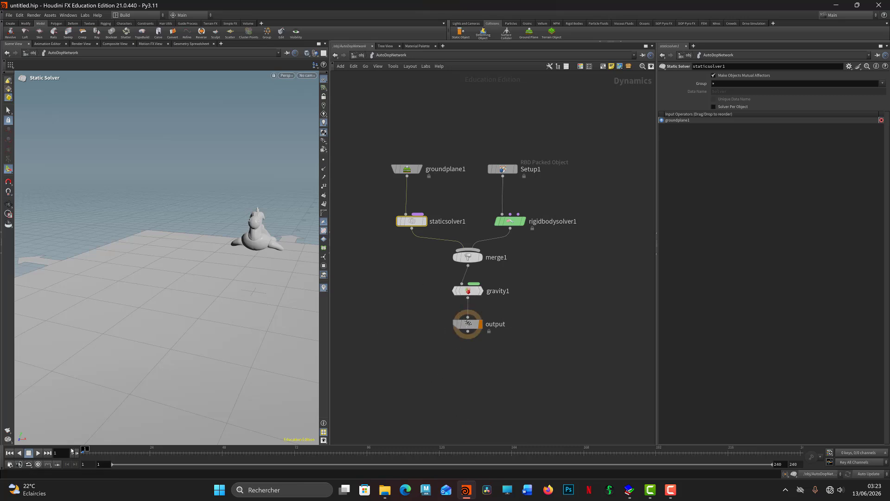
Play the simulation to check the shatter without the two merge nodes, stopping at frame 65
key("Up")
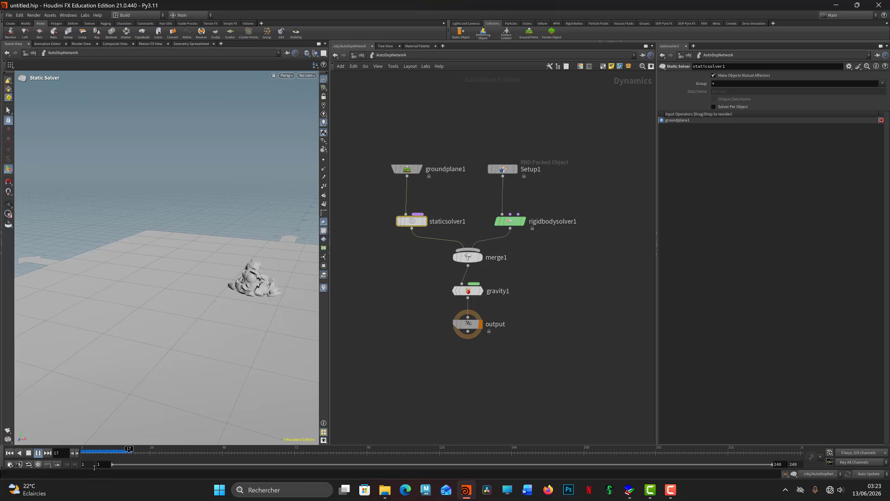
key("Up")
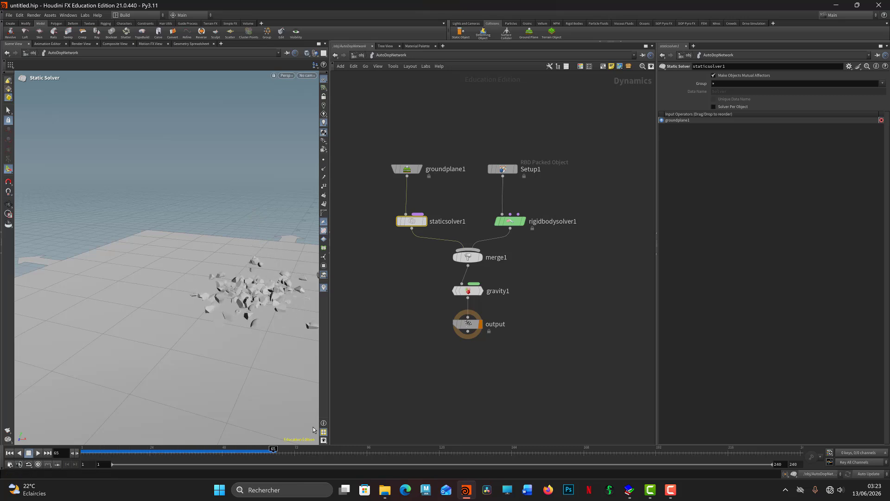
Examine the Fracture, RBD and Bullet parameters of rigidbodysolver1 and its Solver Engine options
left_click(513, 221)
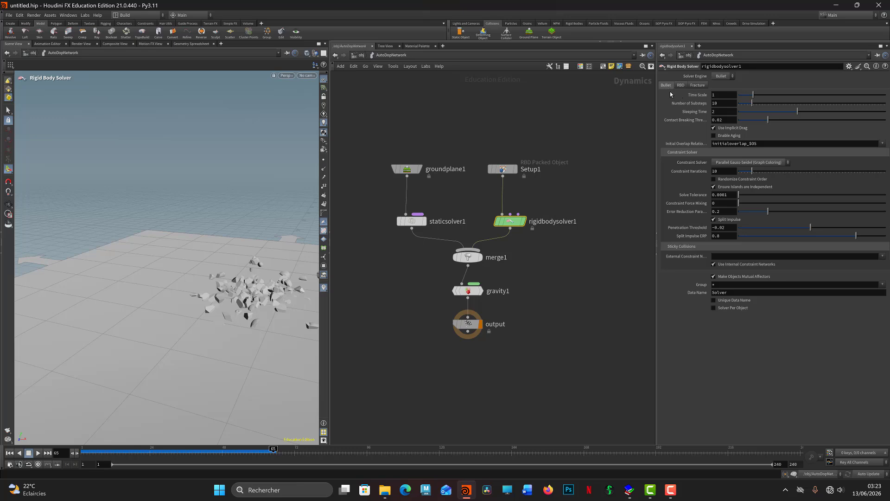
left_click(696, 86)
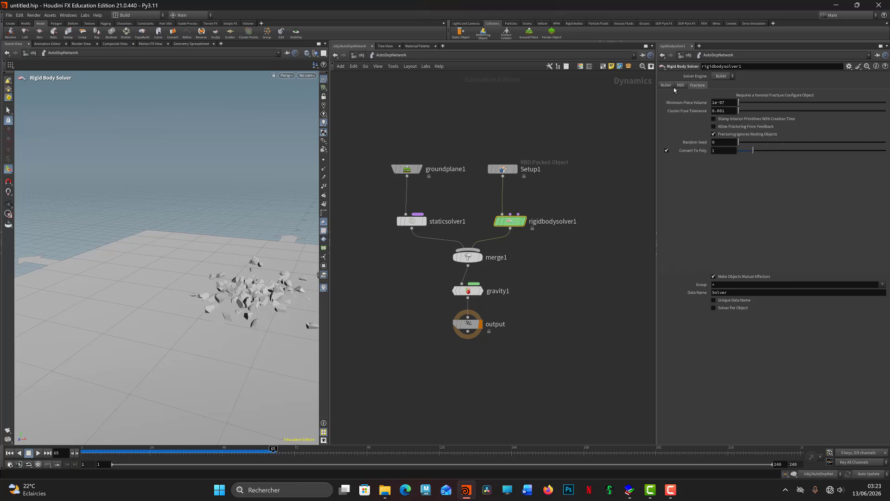
left_click(680, 85)
left_click(666, 85)
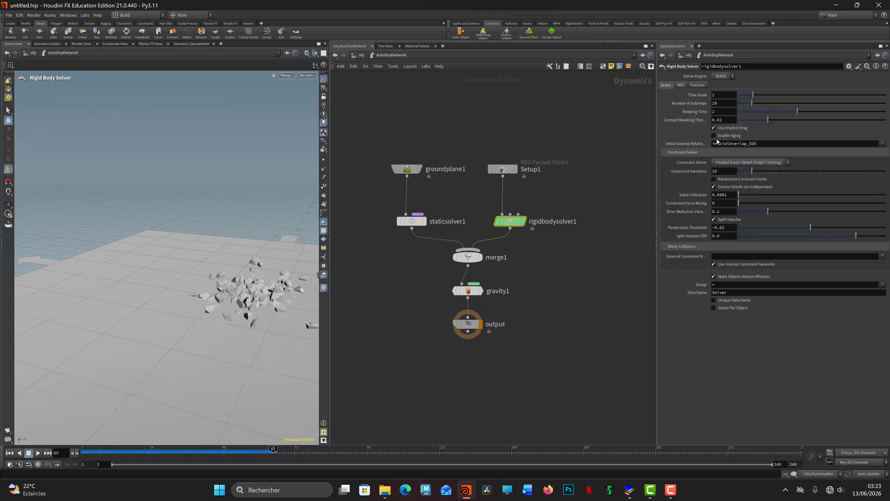
left_click(723, 76)
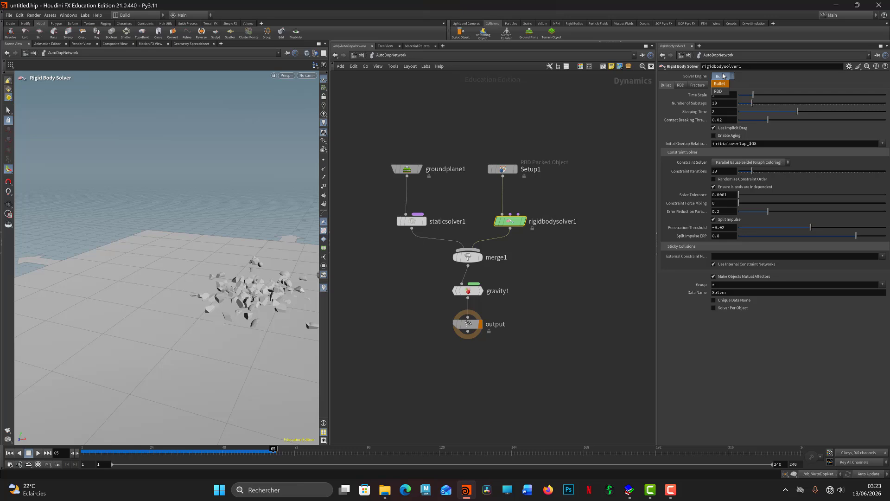
left_click(743, 79)
Return to the object level, hide Setup1 and display Setup2
key("u")
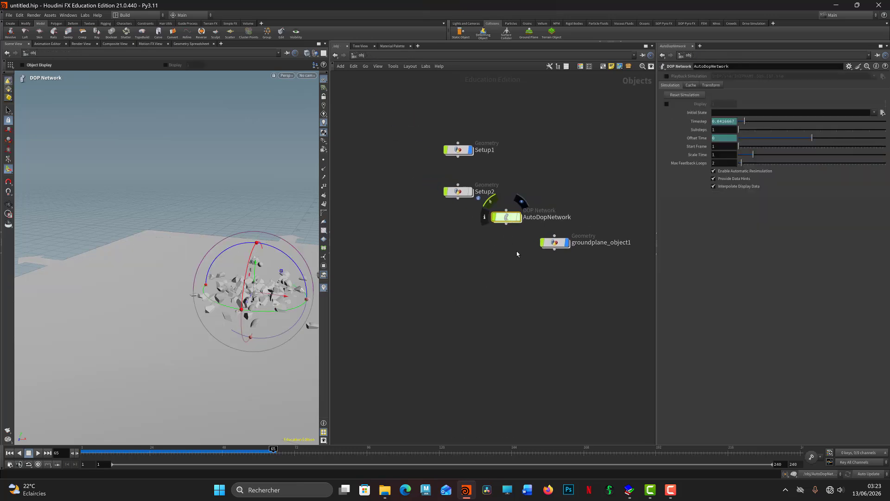
left_click(471, 151)
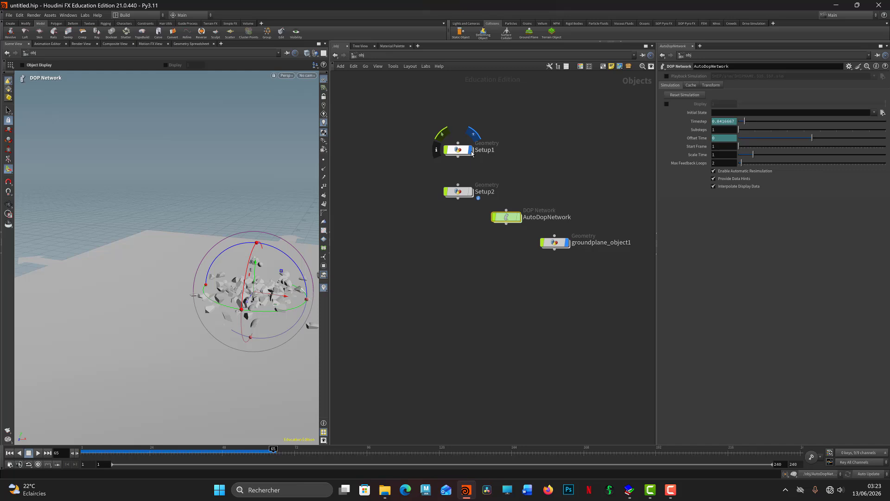
left_click(472, 191)
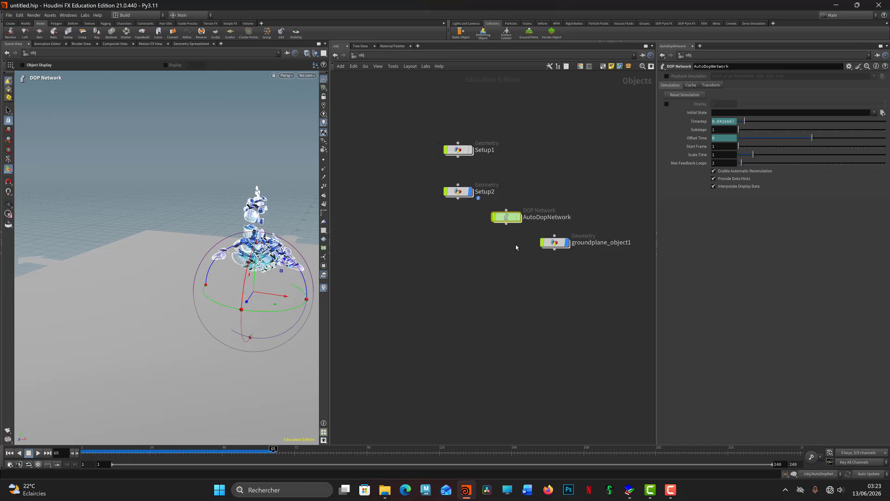
Place AutoDopNetwork and groundplane_object1 under Setup1, set Setup2 apart from them, and hide the ground plane object
left_click_drag(507, 219, 601, 151)
left_click_drag(554, 245, 461, 175)
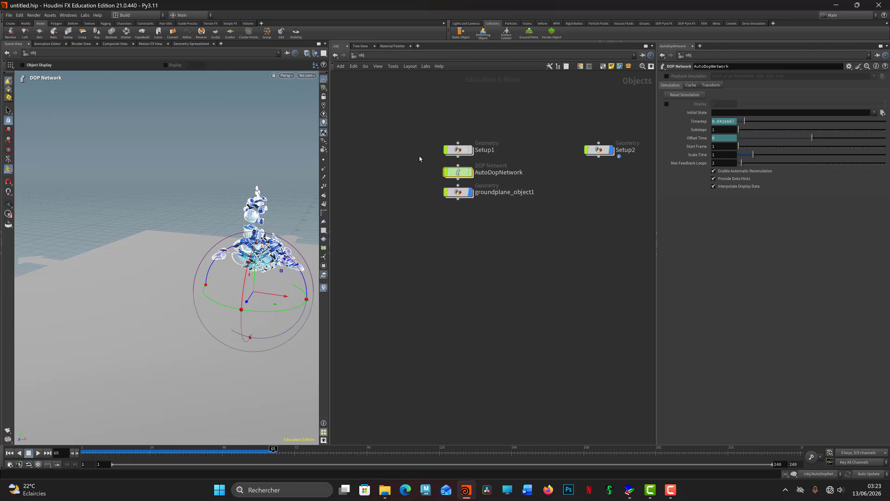
left_click(468, 191)
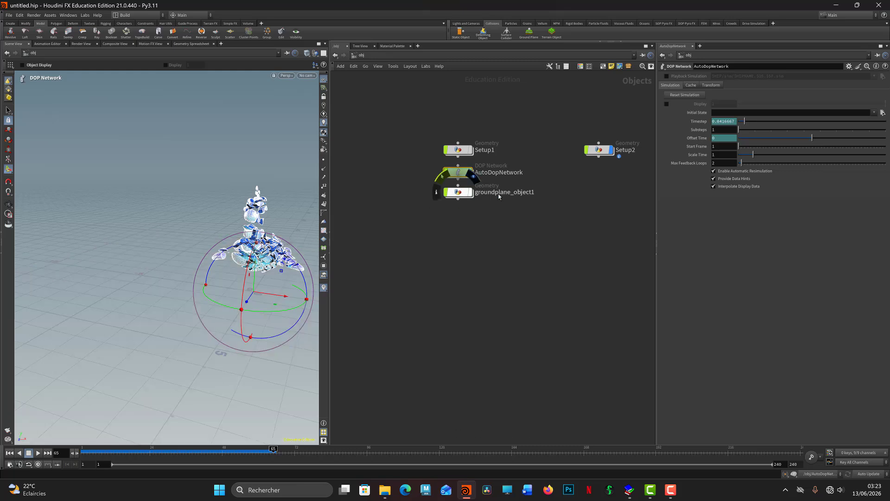
Enter the Setup2 geometry network and move rbdexplodedview1 aside to free space below rbdmaterialfracture1
double_click(602, 151)
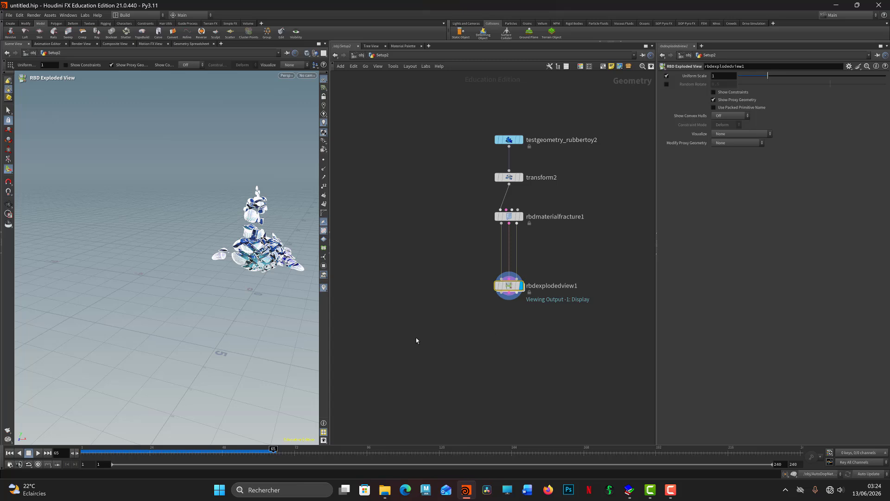
left_click_drag(510, 289, 421, 273)
mouse_move(215, 287)
left_mouse_down("alt")
mouse_move(221, 274)
mouse_move(208, 274)
left_mouse_up("alt")
middle_click_drag(208, 274, 141, 288, "alt")
right_click_drag(142, 287, 273, 276, "alt")
middle_click_drag(272, 276, 219, 302, "alt")
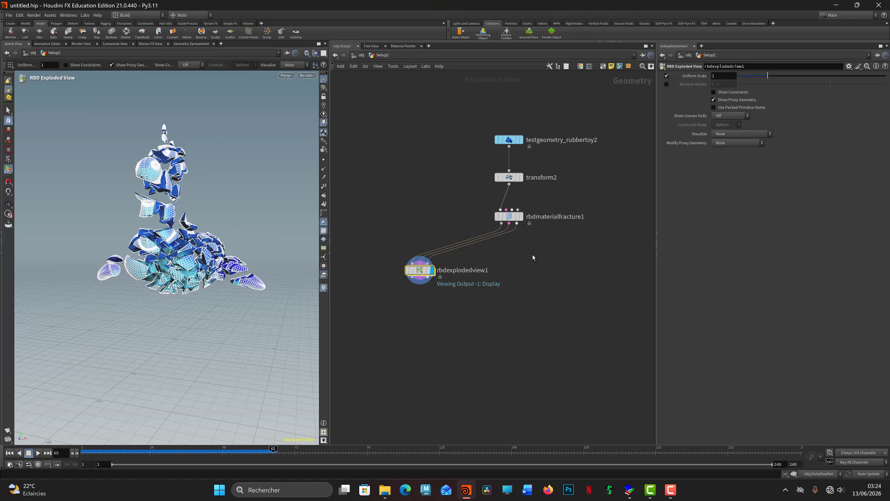
Add an RBD Configure node below rbdmaterialfracture1
key("Tab")
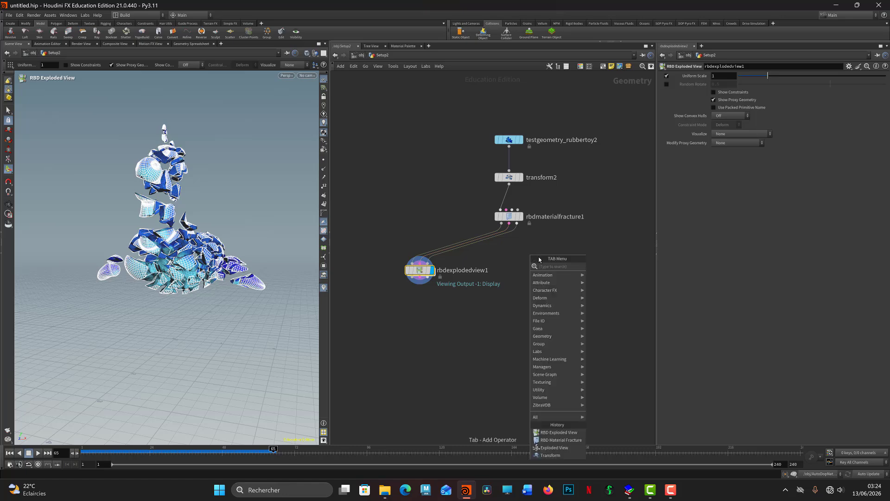
type("r")
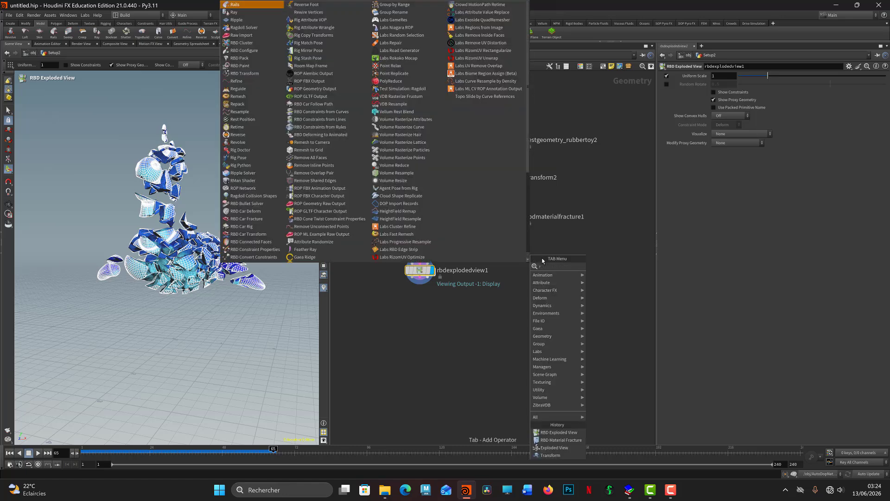
type("bd")
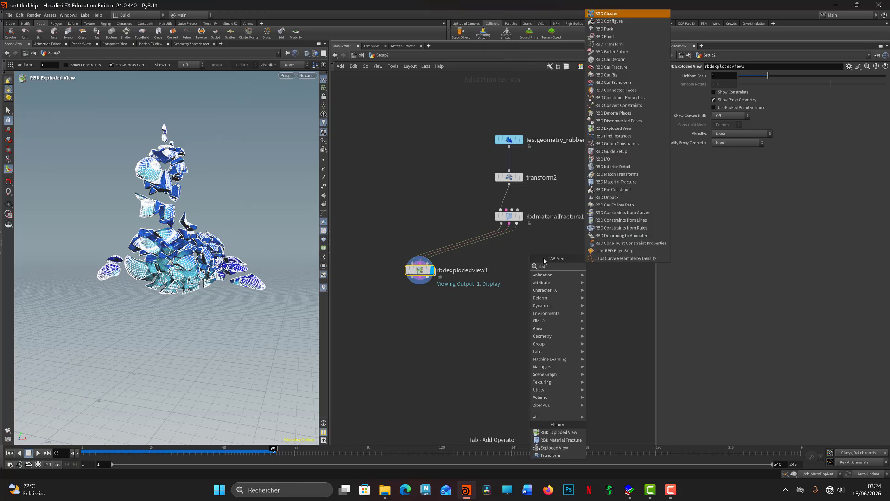
left_click(612, 21)
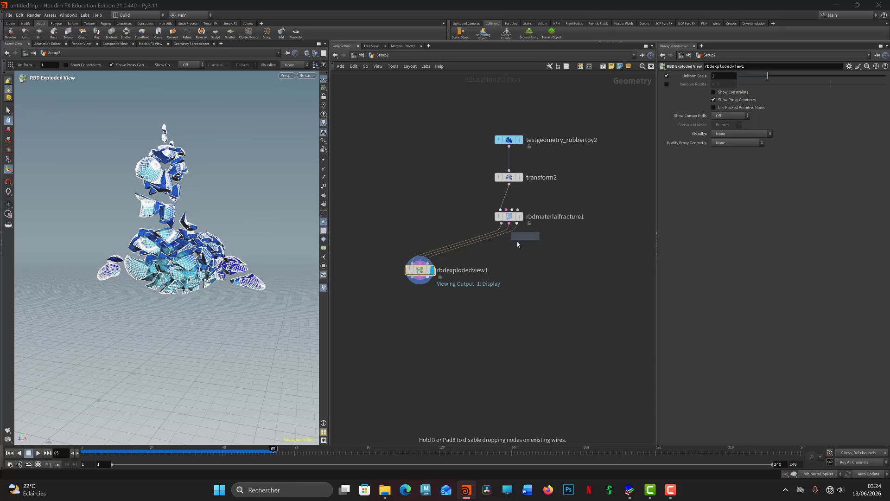
left_click(513, 254)
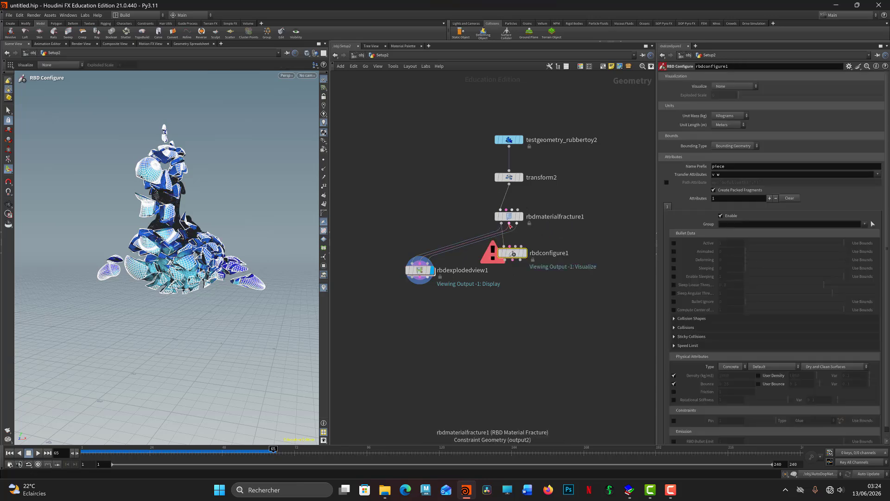
Wire the remaining fracture outputs into rbdconfigure1, disconnect rbdexplodedview1, and set the display flag on rbdconfigure1
left_click_drag(509, 224, 518, 250)
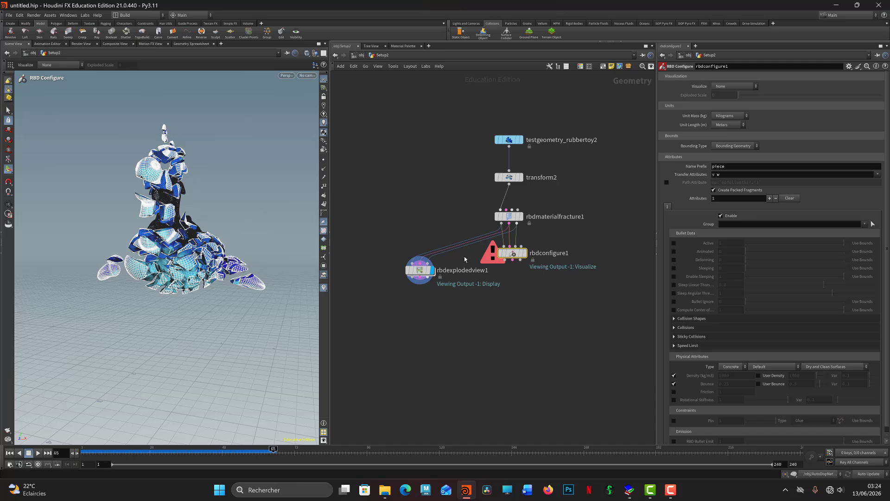
key("y")
left_click_drag(465, 257, 446, 235)
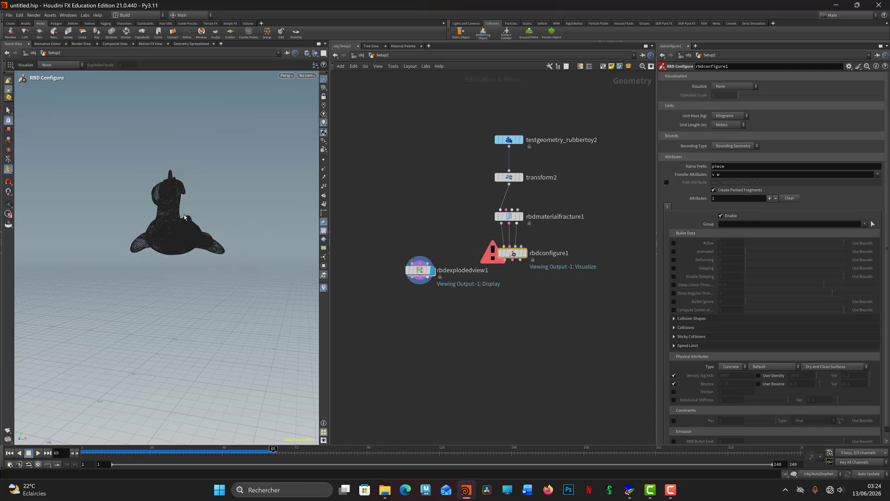
left_click(526, 255)
left_click_drag(514, 255, 511, 263)
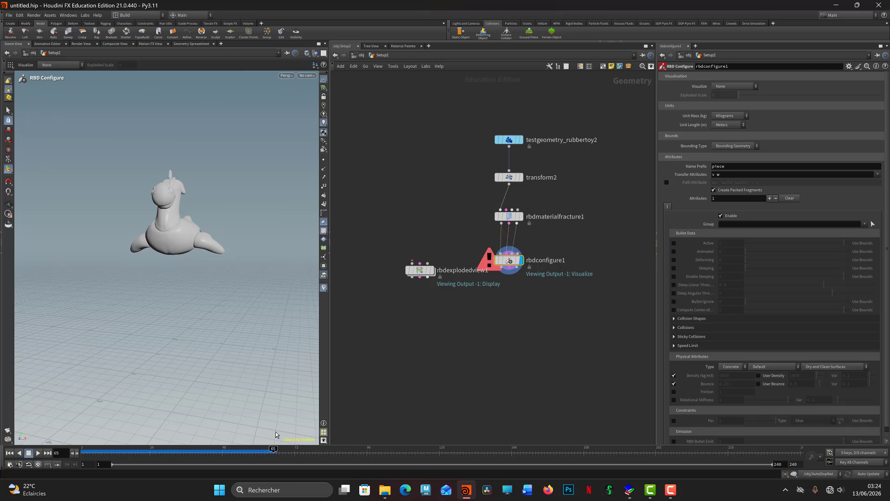
Rewind the timeline to frame 1 and enable the Active attribute in rbdconfigure1's Bullet Data
left_click_drag(273, 448, 65, 442)
left_click(673, 243)
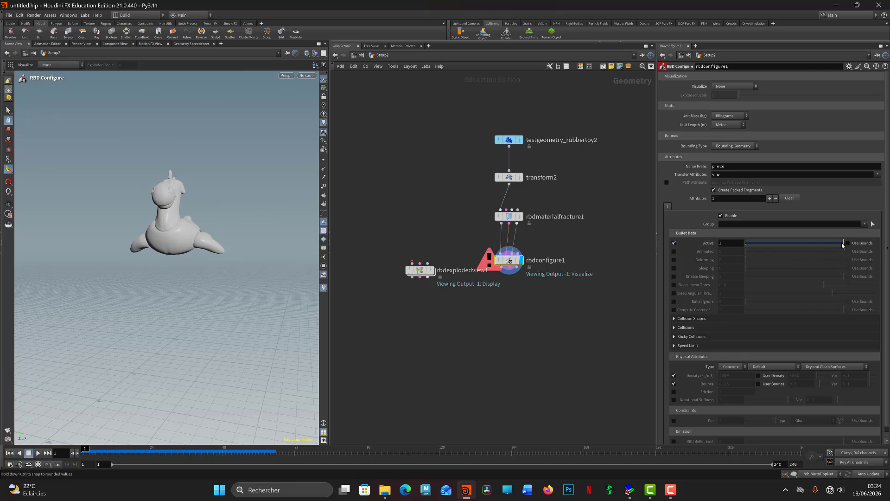
Keep Active at 1 and enable the Animated attribute with a value of 0 in rbdconfigure1's Bullet Data
mouse_move(843, 246)
left_mouse_down()
mouse_move(741, 249)
mouse_move(856, 246)
left_mouse_up()
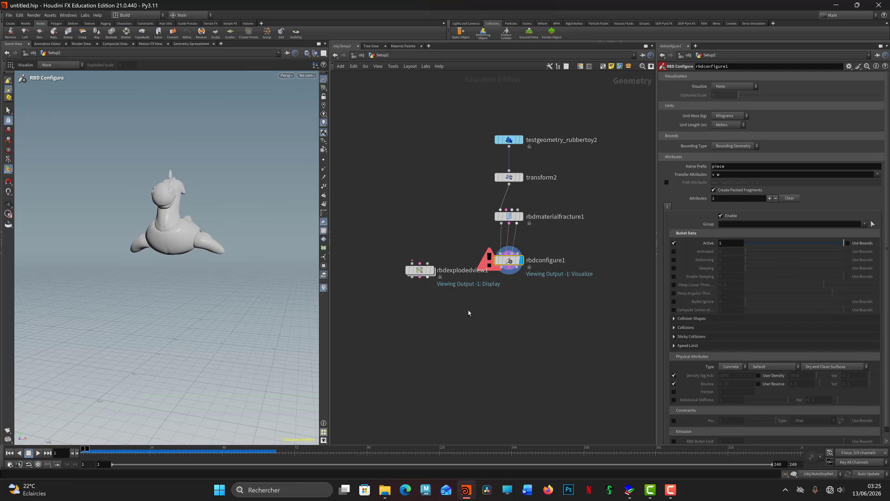
left_click(674, 251)
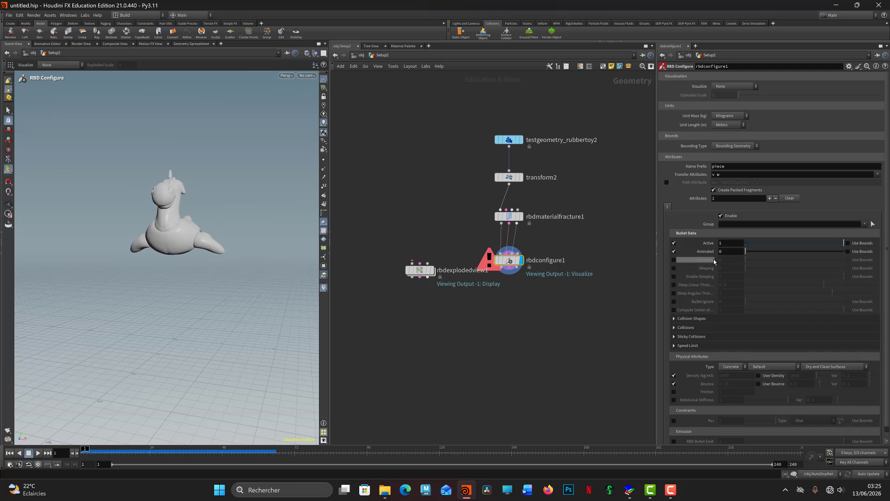
left_click_drag(759, 255, 844, 255)
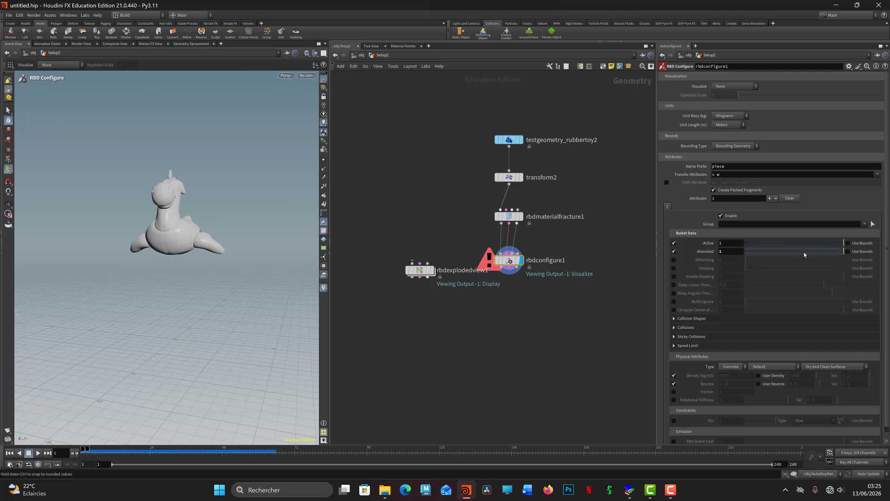
left_click_drag(804, 254, 744, 254)
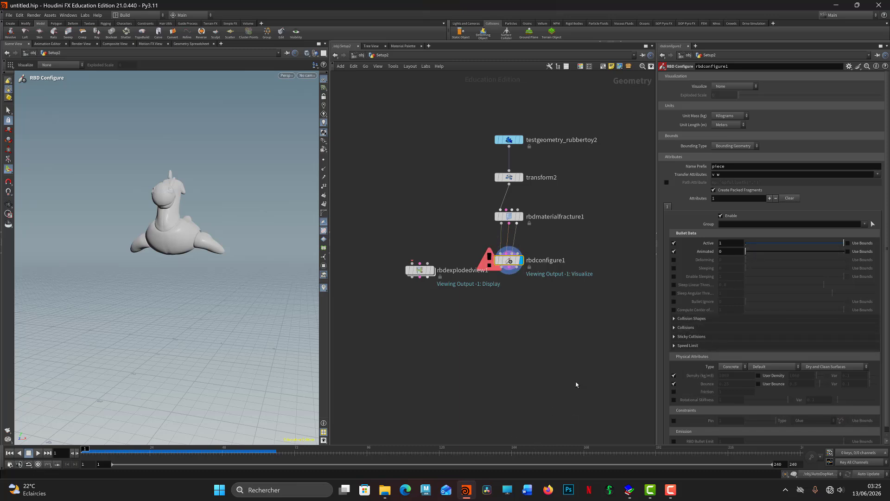
Add an RBD Bullet Solver node below rbdconfigure1
key("Tab")
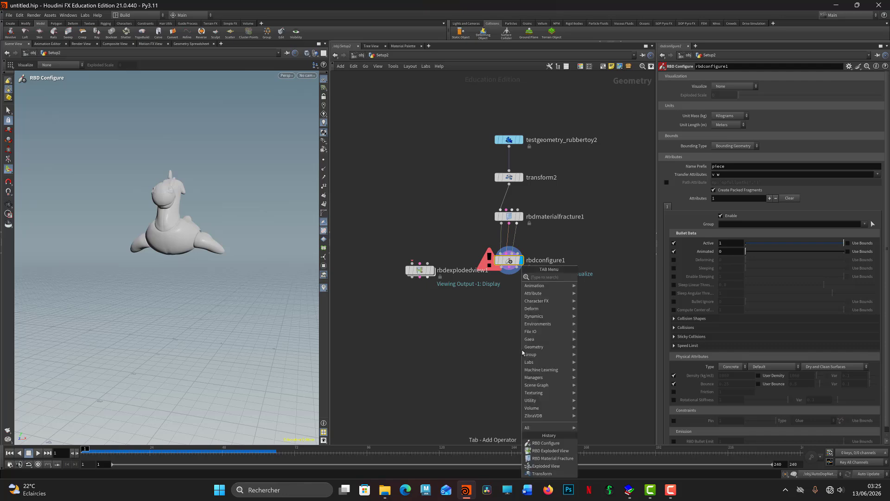
type("rb")
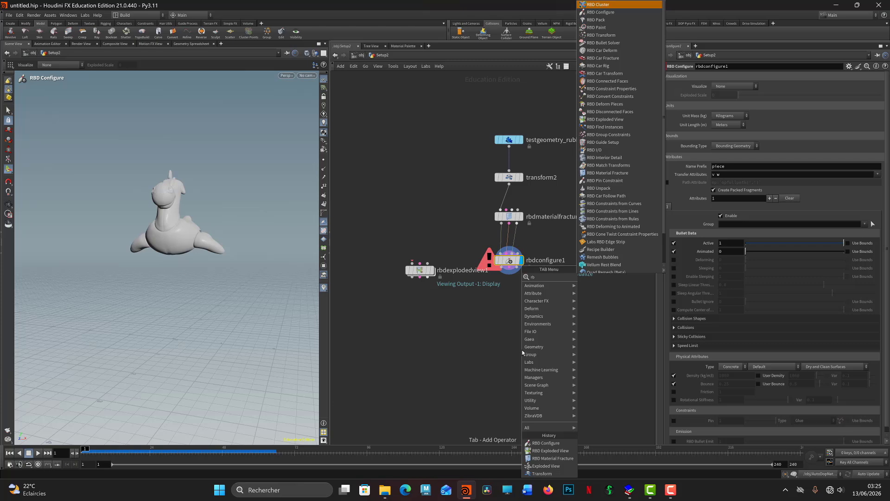
type("d")
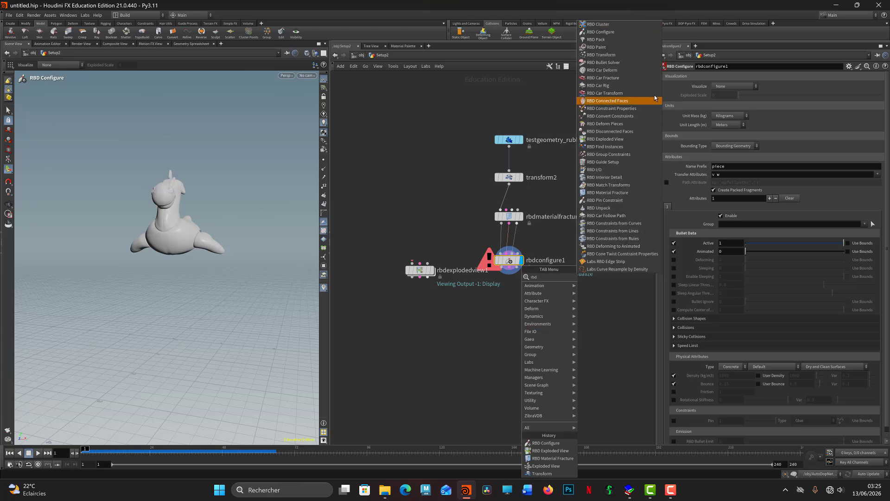
left_click(601, 64)
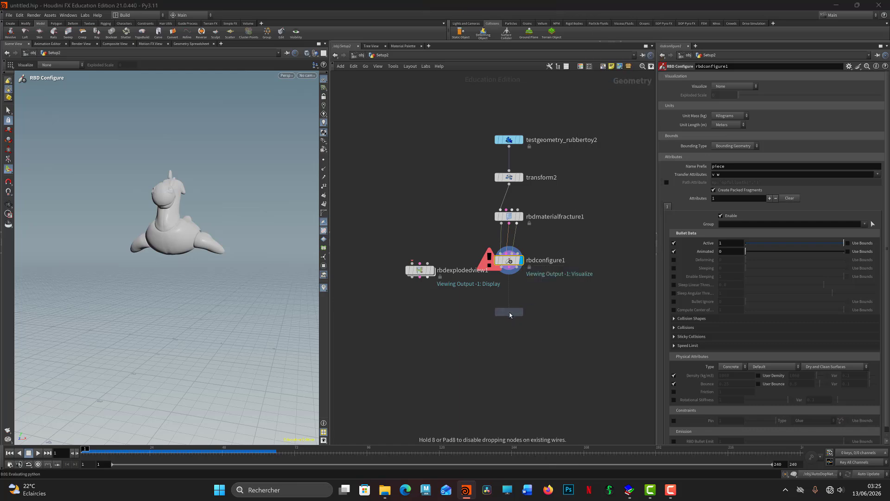
left_click(509, 312)
Wire the three rbdconfigure1 outputs into the matching rbdbulletsolver1 inputs and set the display flag on the solver
left_click_drag(501, 268, 500, 305)
left_click(509, 297)
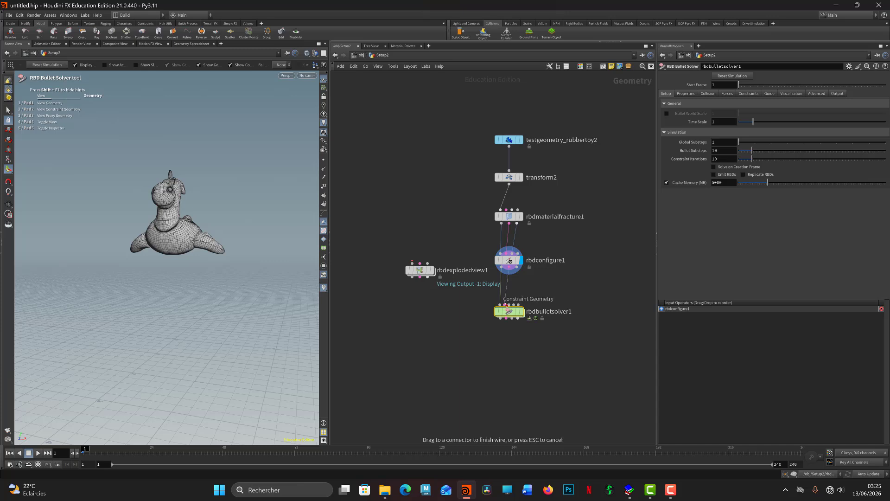
left_click(509, 304)
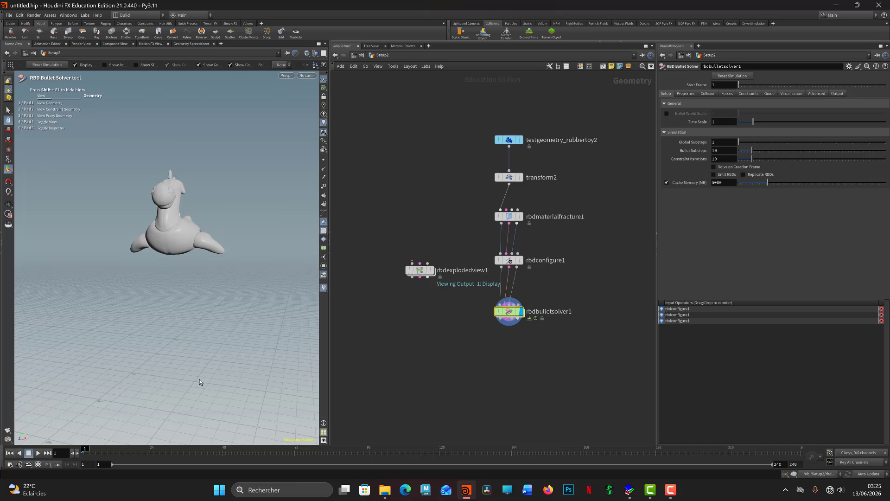
Play the solver's simulation twice to check the toy's fall, rewinding to frame 1 after each run
key("Up")
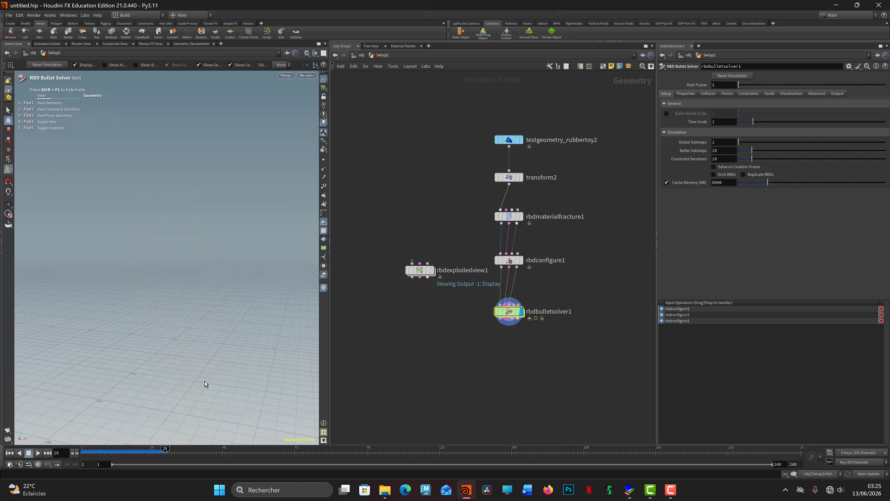
key("ctrl+Up")
key("Up")
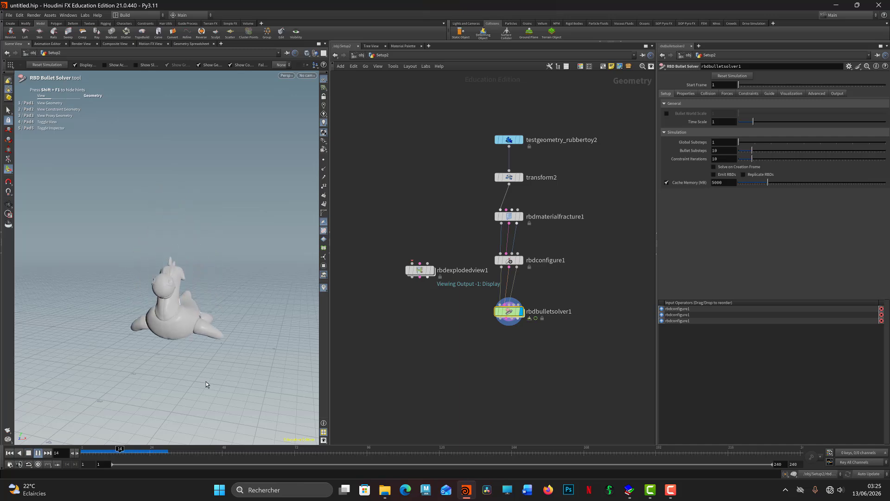
key("ctrl+Up")
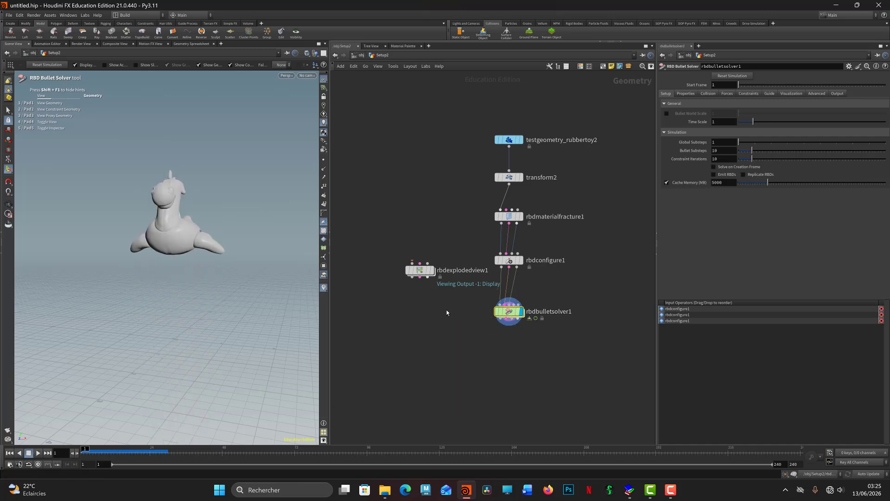
Review rbdbulletsolver1's properties, collision, forces, constraints, guide and setup parameters, plus rbdconfigure1's Bullet Data settings
mouse_move(511, 313)
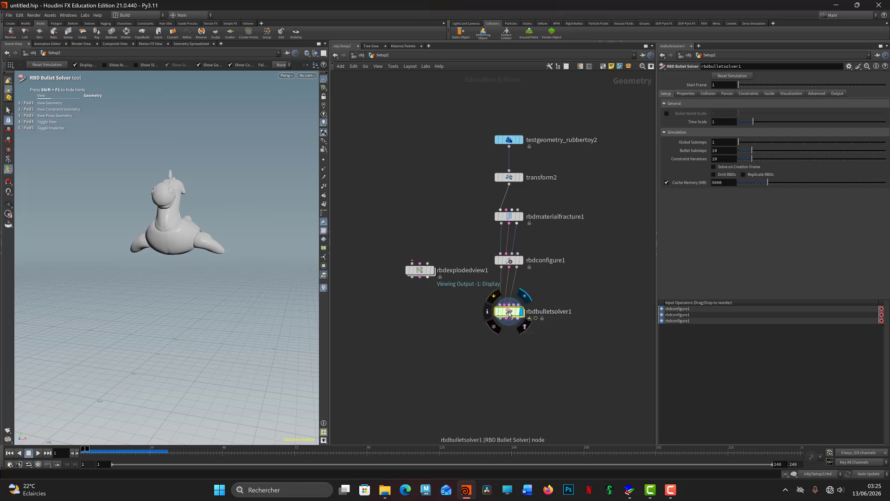
left_click(685, 94)
left_click(709, 93)
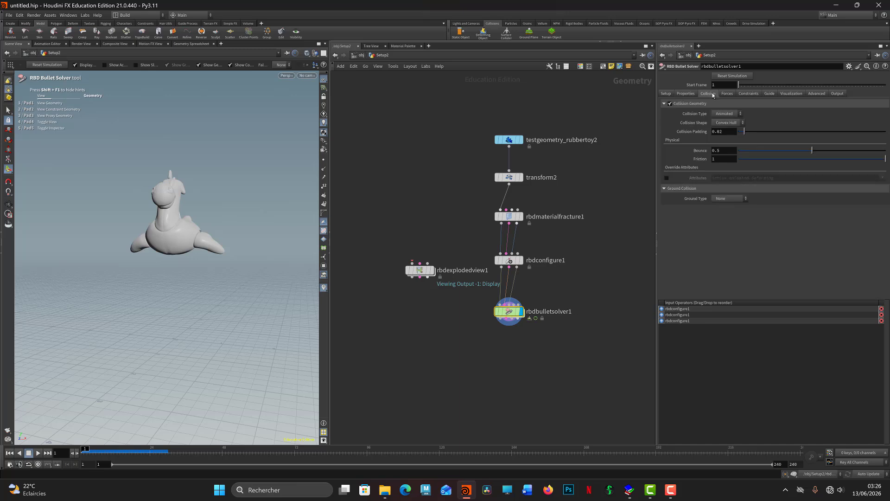
left_click(726, 93)
left_click(748, 94)
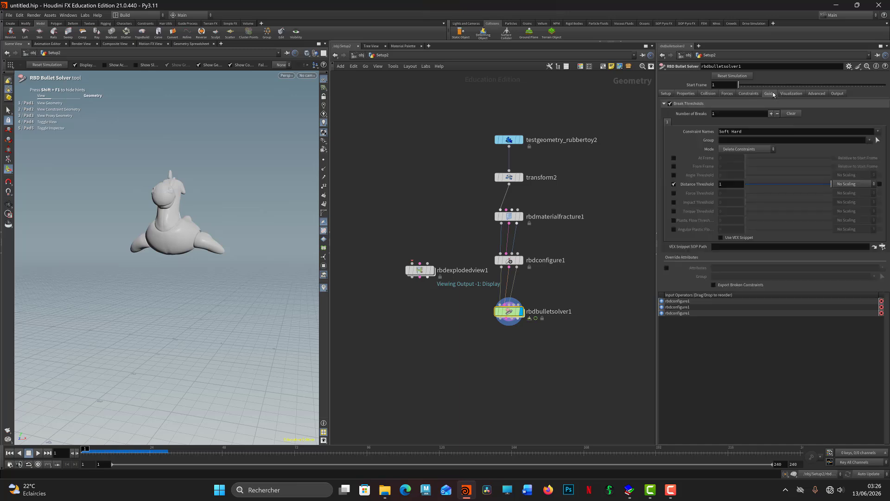
left_click(769, 93)
left_click(679, 94)
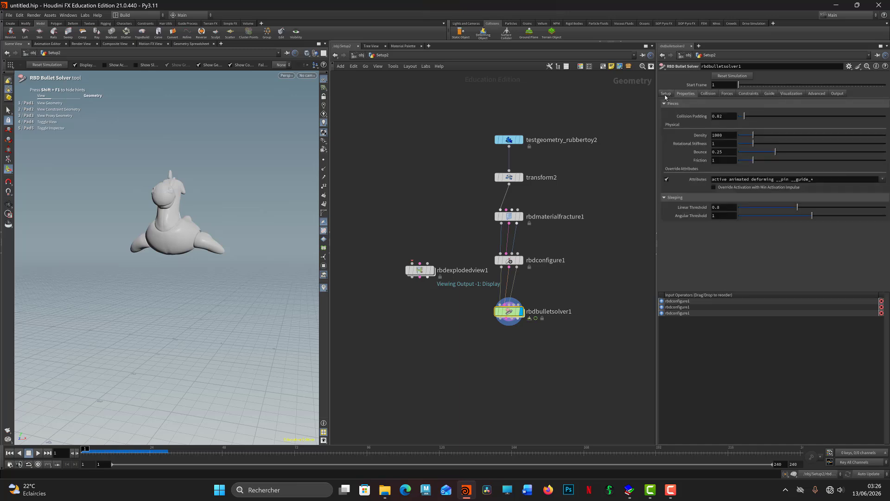
left_click(668, 94)
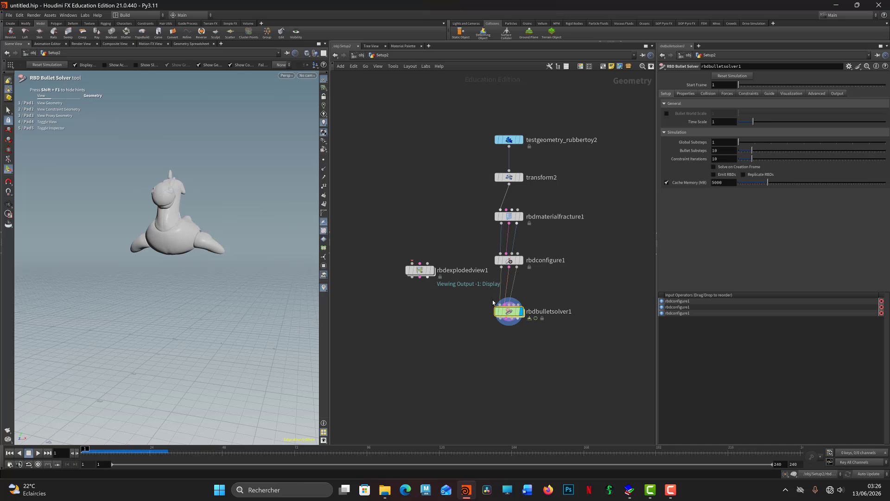
left_click(510, 261)
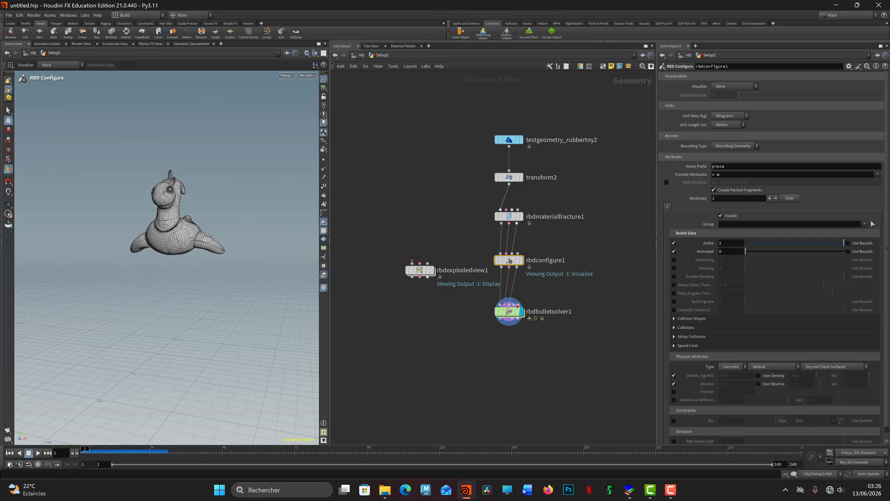
mouse_move(513, 311)
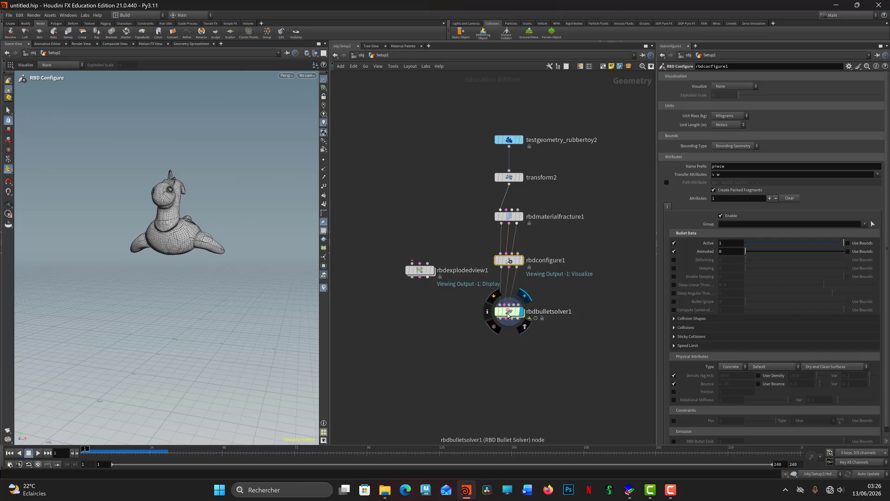
Set rbdbulletsolver1's ground collision type to Ground Plane
left_click(507, 313)
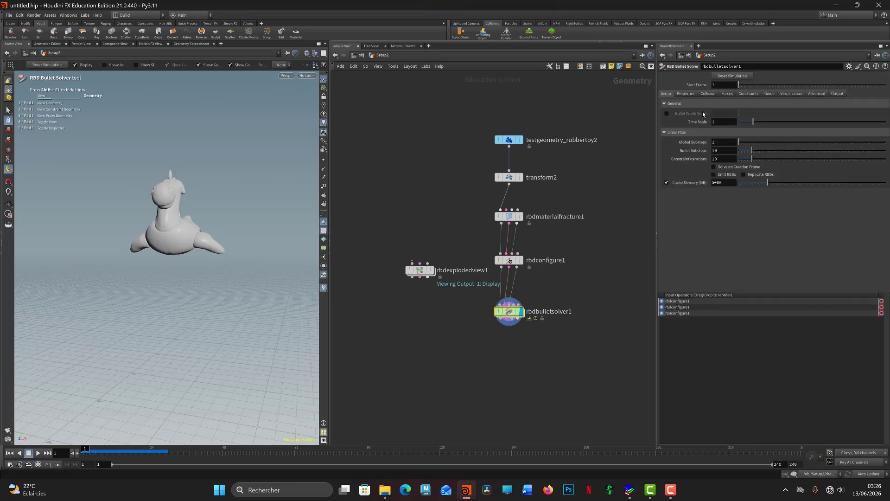
left_click(709, 93)
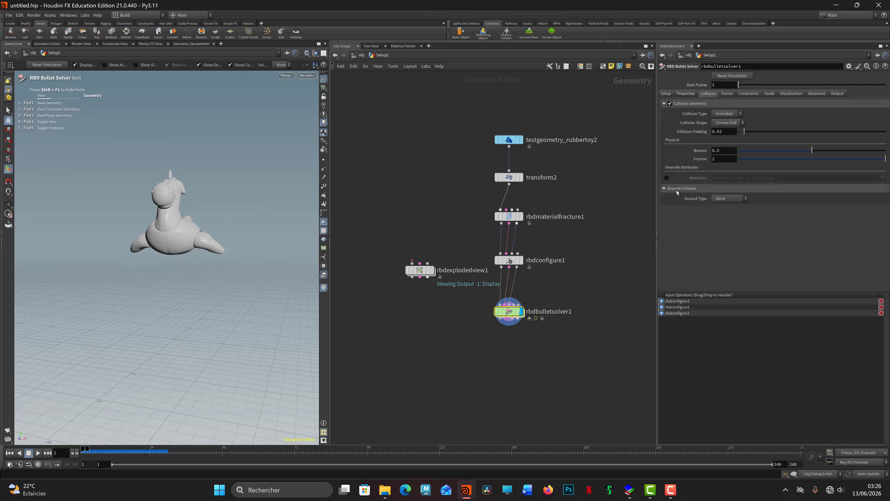
left_click(728, 200)
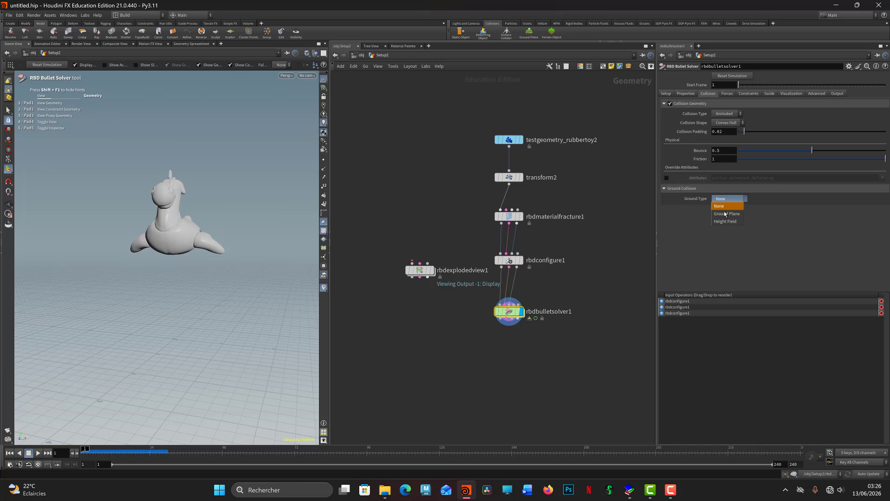
left_click(724, 211)
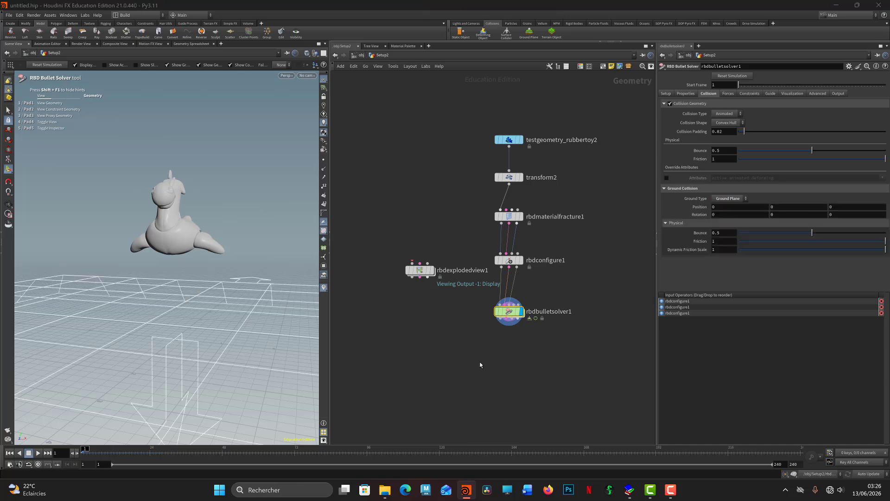
Play the simulation with the ground plane to check the toy's impact, and rewind to frame 1
key("Up")
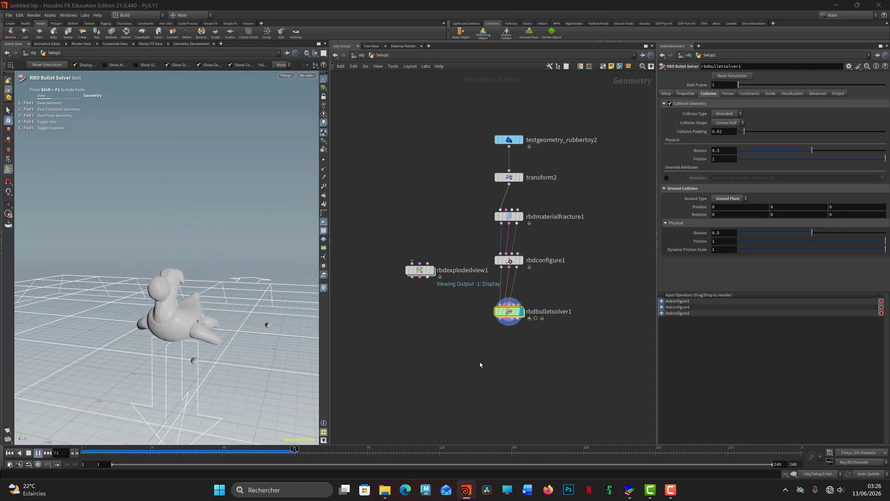
key("ctrl+Up")
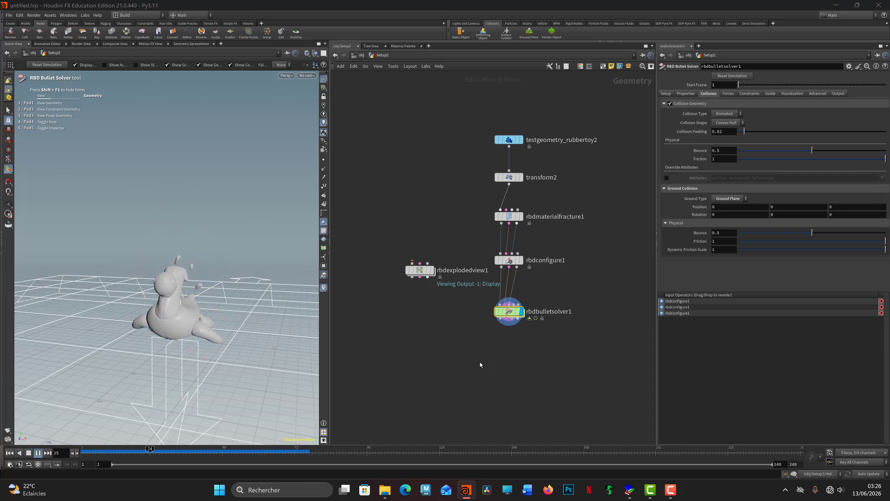
key("ctrl+Up")
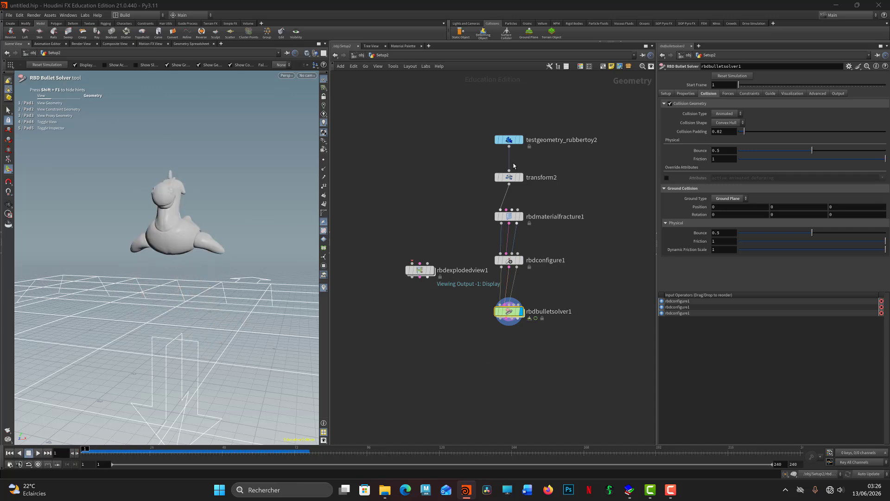
Examine the toy closely from several angles, checking the fracture pieces around its neck, flippers and spikes
key("Escape")
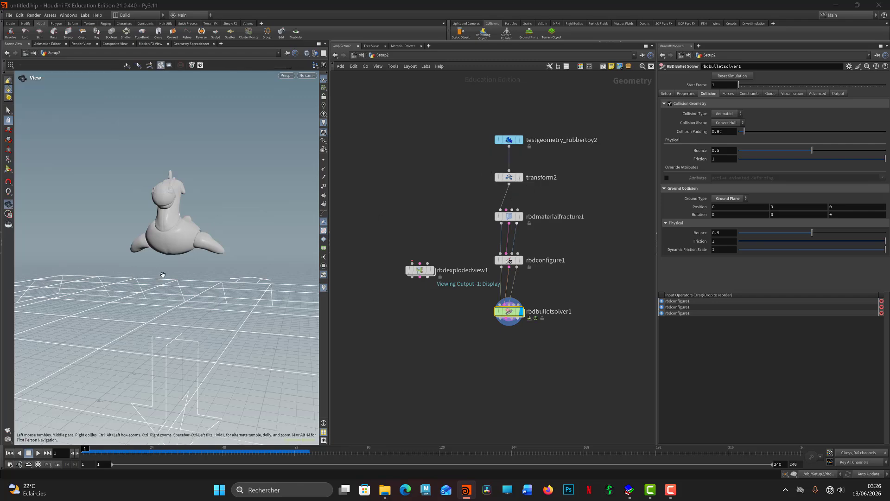
left_click_drag(129, 278, 99, 272)
right_click_drag(100, 272, 217, 254)
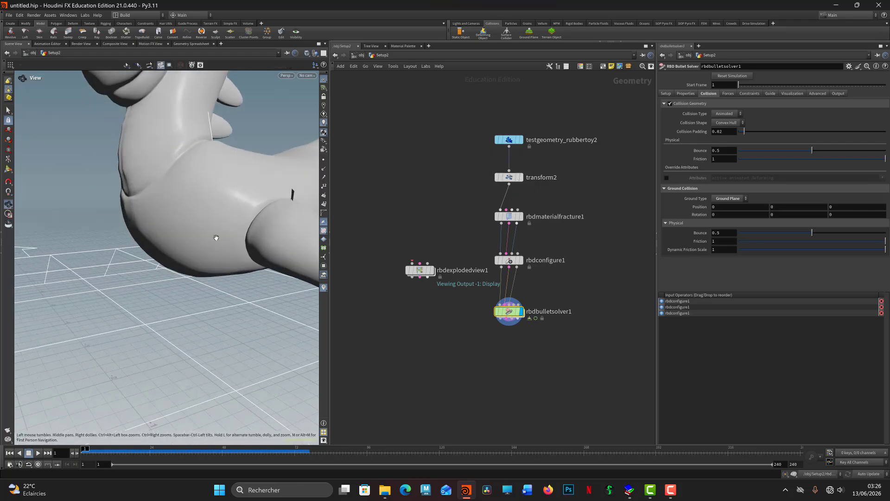
left_click_drag(216, 238, 134, 274, "alt")
middle_click_drag(144, 223, 113, 298, "alt")
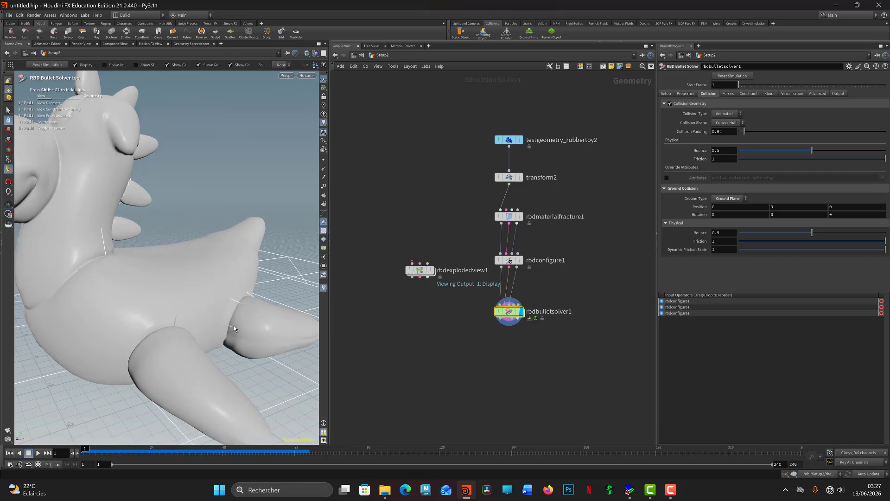
left_click_drag(141, 180, 128, 193, "alt")
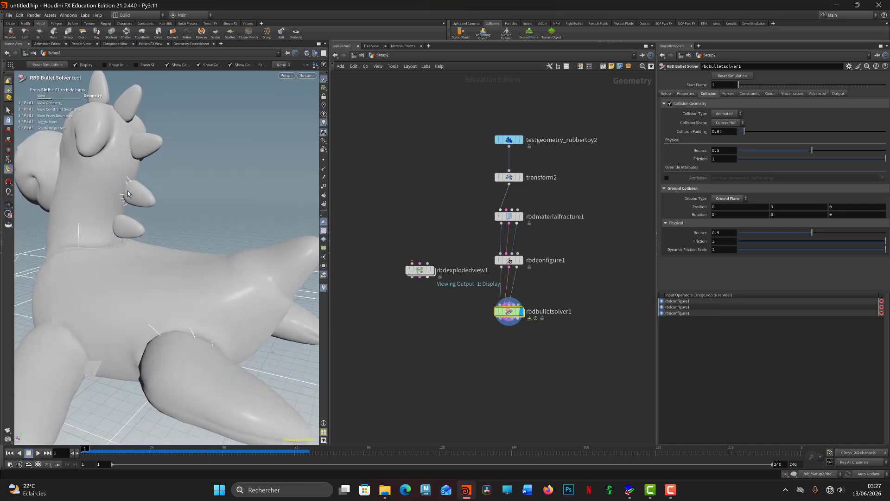
key("Escape")
left_click_drag(124, 129, 207, 164)
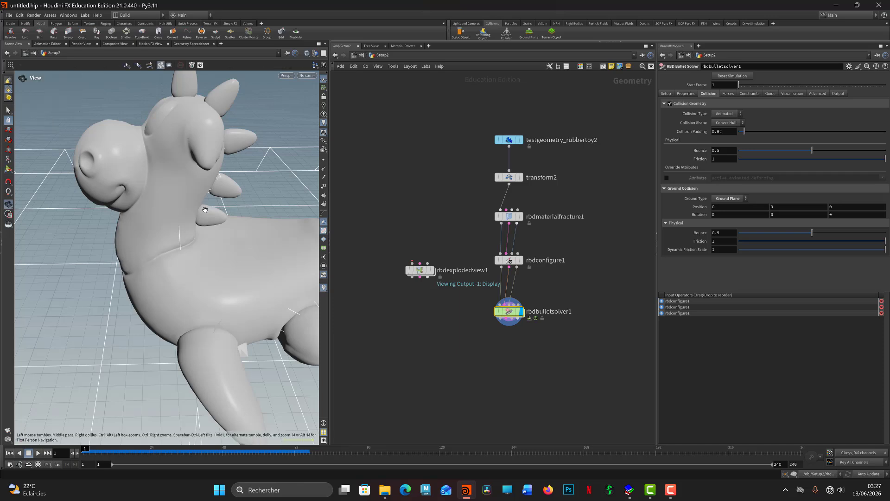
left_click_drag(205, 209, 296, 218, "alt")
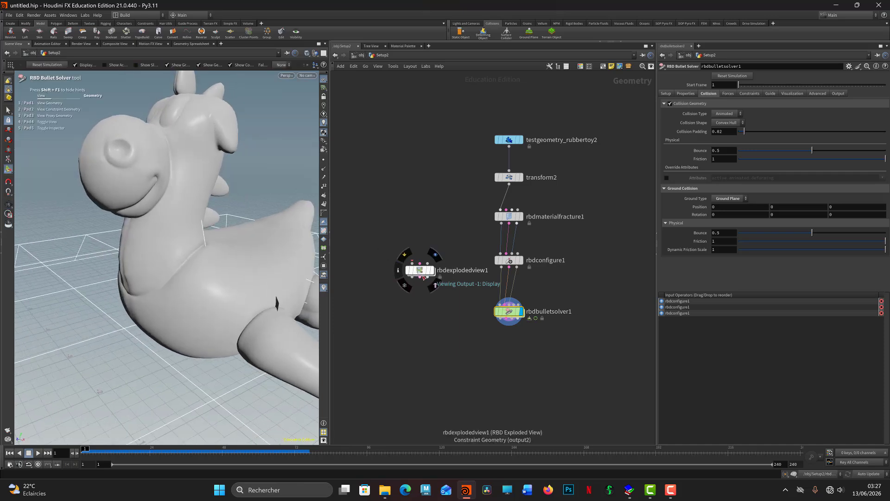
Move the unconnected rbdexplodedview1 node slightly farther away from the solver chain
mouse_move(414, 276)
left_mouse_down()
mouse_move(422, 346)
mouse_move(414, 284)
left_mouse_up()
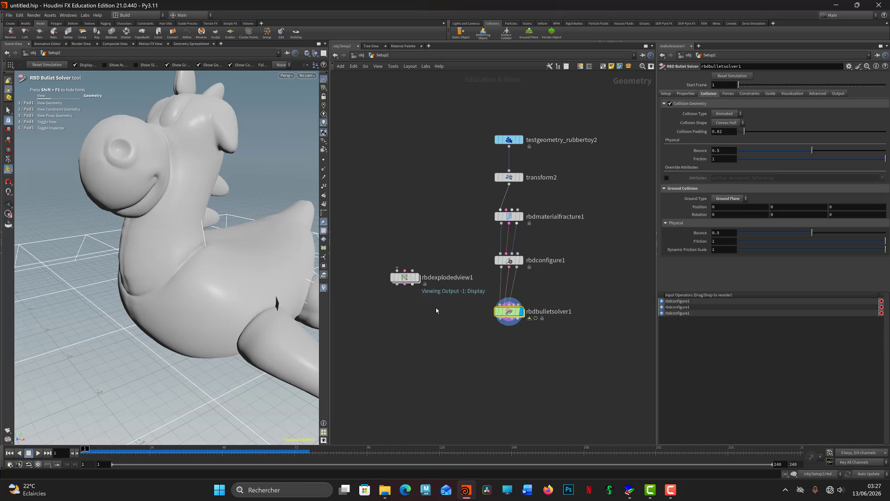
key("Escape")
left_click_drag(175, 218, 153, 216)
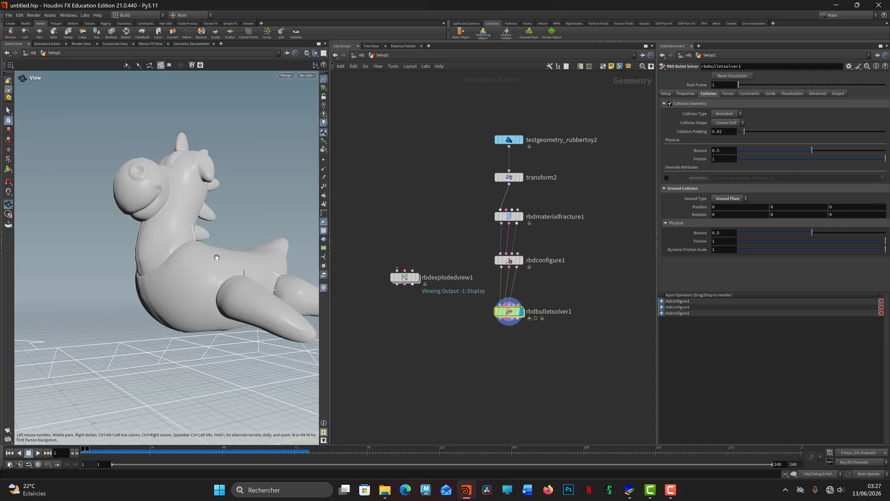
Play the falling-toy simulation from a wider view, stop it, and scrub between frame 1 and frame 21 to check the impact
key("Return")
left_click(40, 452)
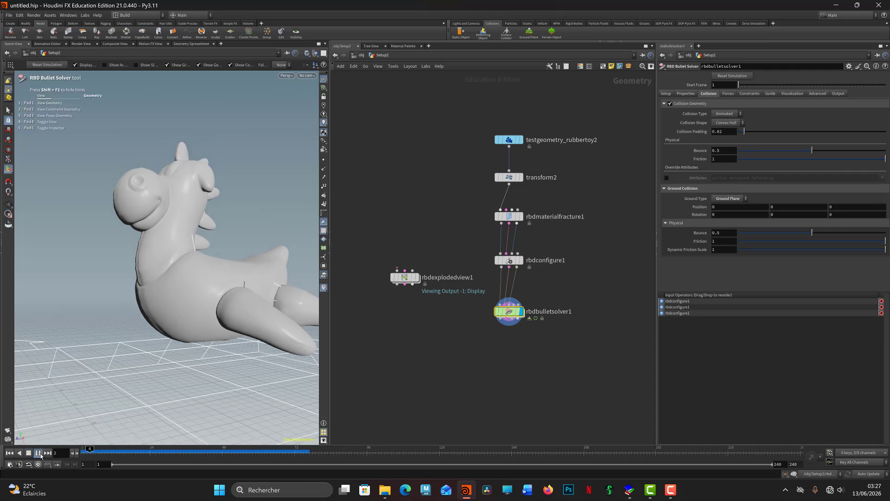
key("Escape")
right_click_drag(156, 285, 139, 284, "alt")
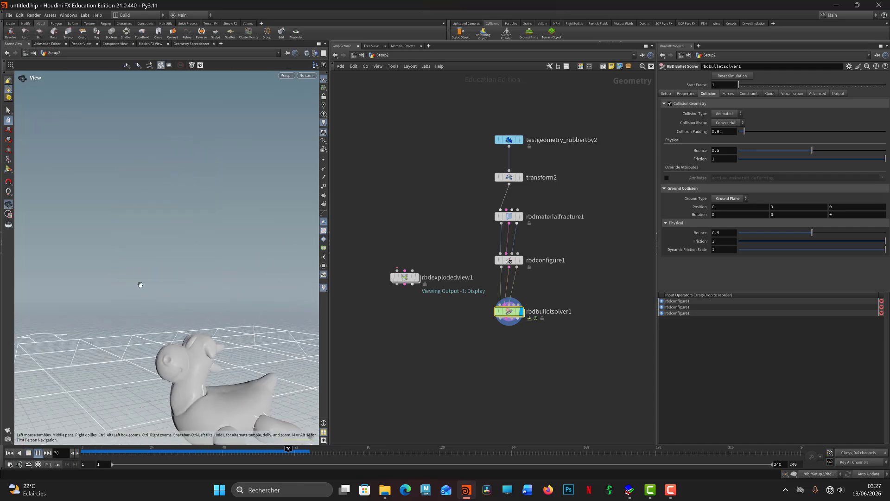
middle_click_drag(139, 284, 98, 201, "alt")
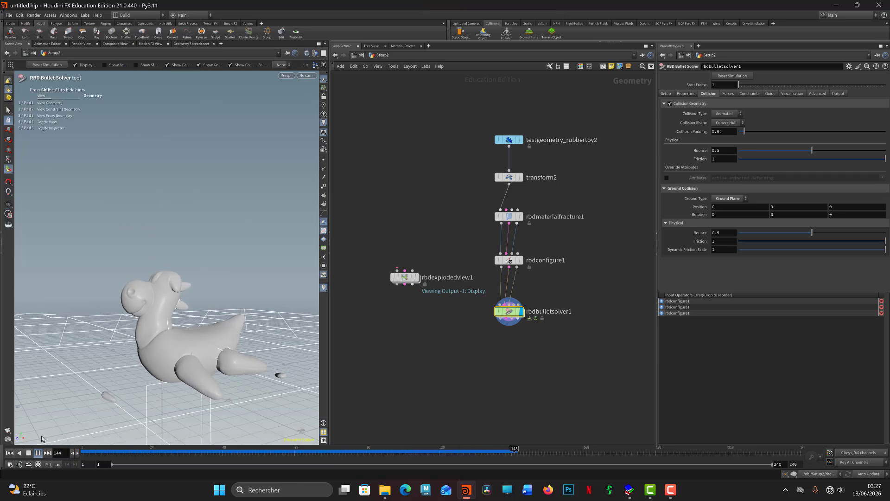
left_click(39, 453)
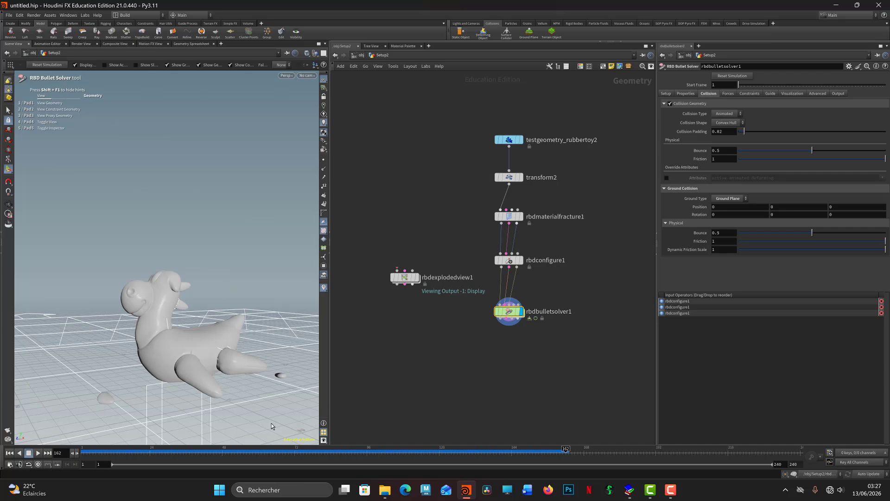
left_click_drag(153, 453, 56, 453)
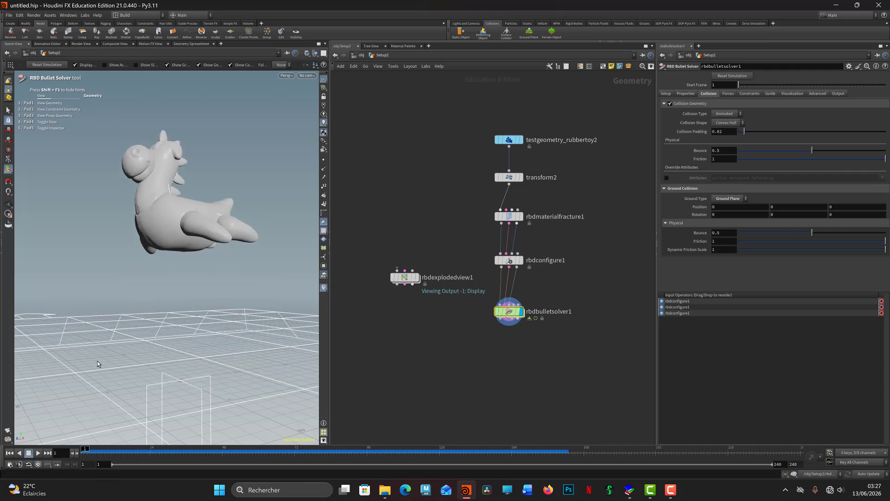
left_click_drag(90, 448, 148, 449)
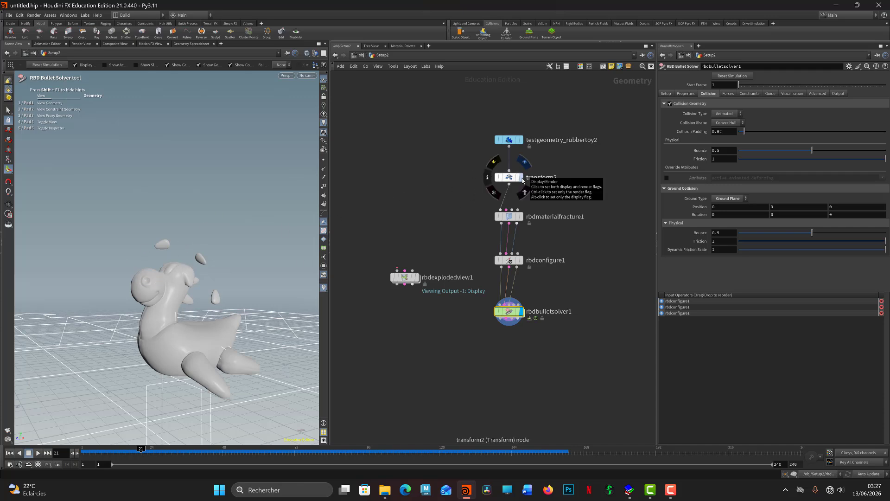
Display the source testgeometry_rubbertoy2 at frame 1 and examine its mesh up close around the eye, spikes and interior
left_click(524, 152)
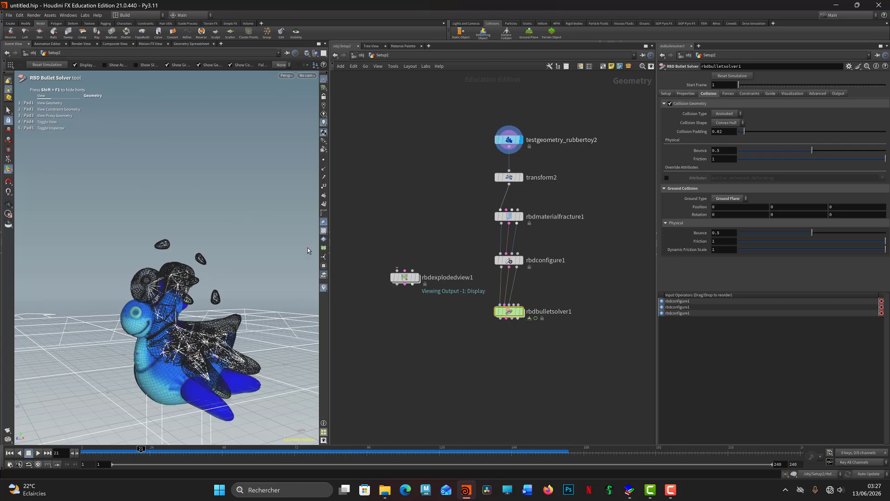
left_click_drag(93, 453, 81, 452)
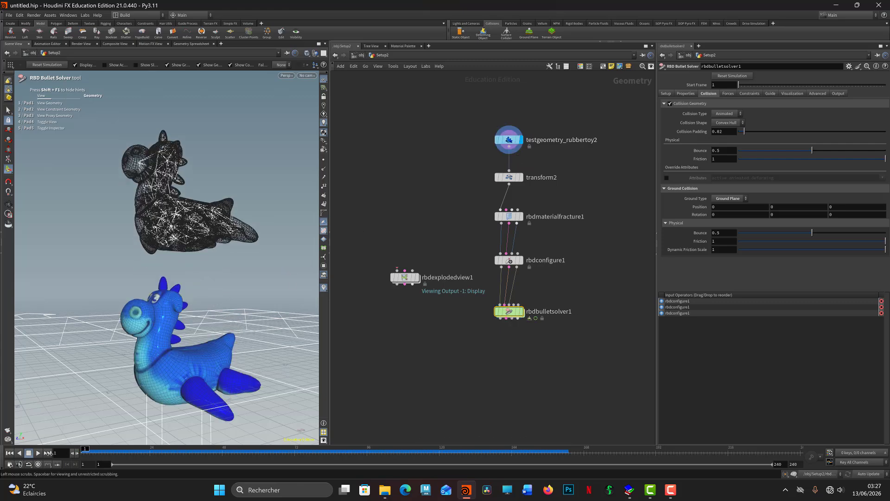
left_click(509, 140)
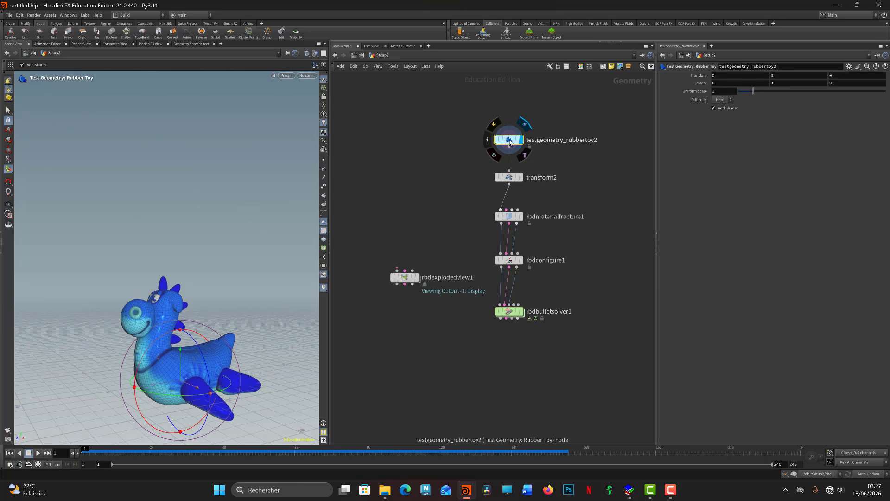
right_click_drag(144, 312, 394, 294)
middle_click_drag(200, 275, 128, 292)
right_click_drag(127, 292, 281, 280)
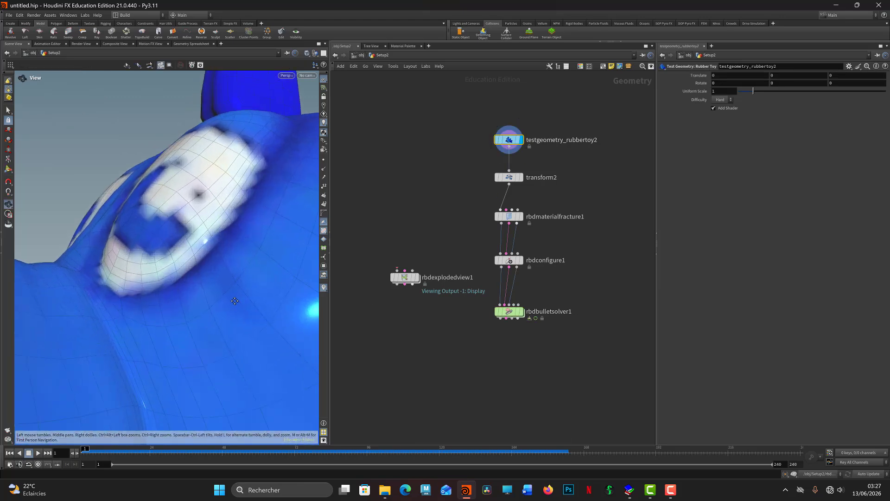
middle_click_drag(235, 301, 151, 397)
right_click_drag(116, 291, 153, 286)
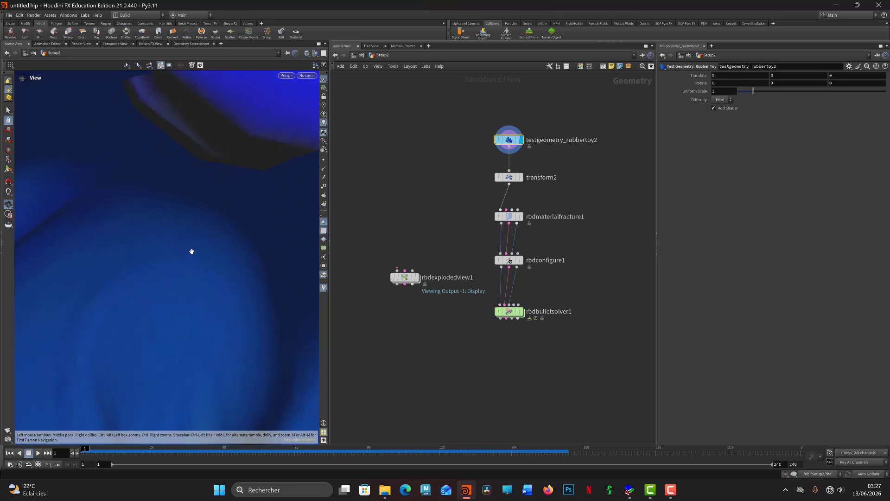
middle_click_drag(191, 251, 165, 284)
right_click_drag(171, 290, 185, 274)
middle_click_drag(185, 275, 146, 139)
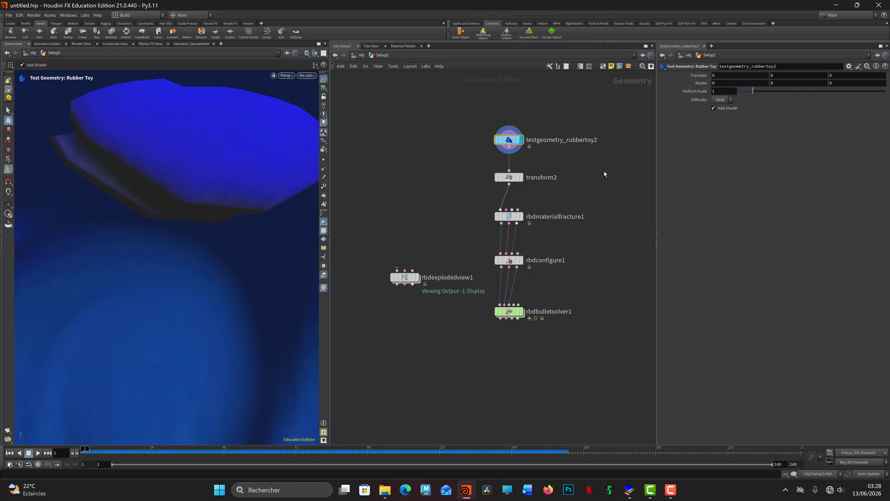
Move testgeometry_rubbertoy2 up and insert a Boolean node between it and transform2
left_click_drag(507, 152, 512, 123)
key("Tab")
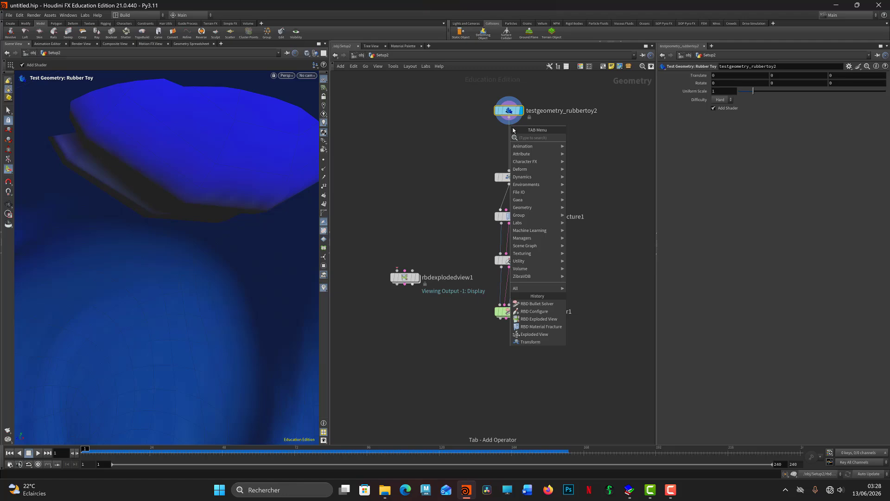
type("bo")
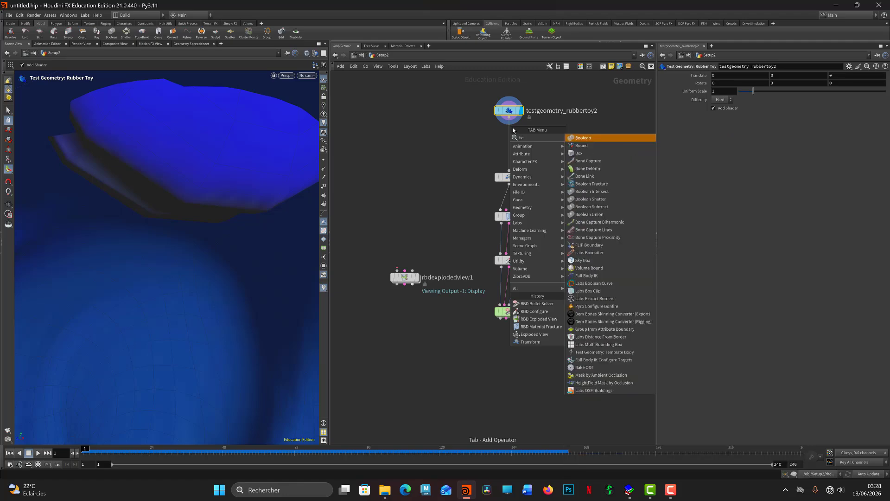
left_click(584, 138)
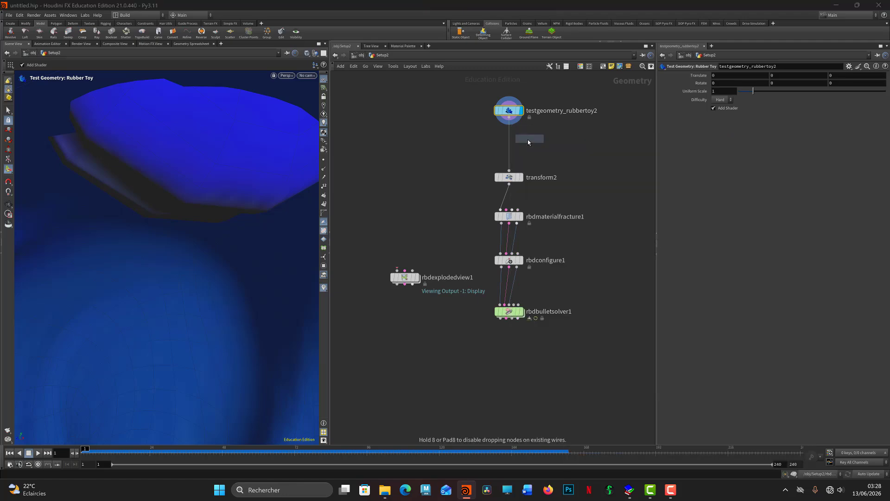
left_click(508, 143)
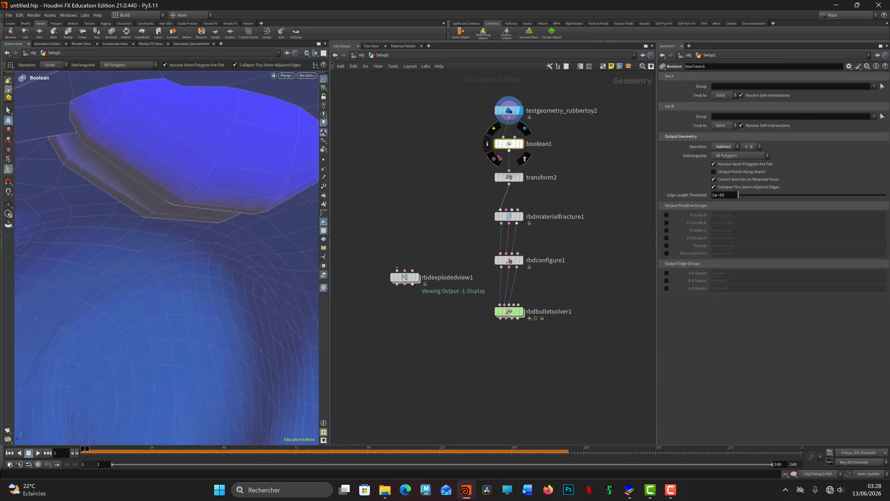
Set boolean1's operation to Union, and display its result followed by the transform2 result
left_click(725, 146)
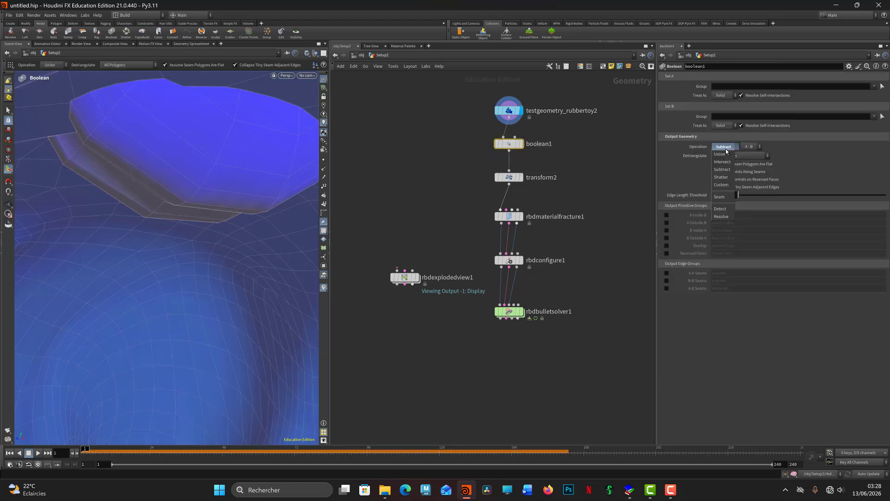
left_click(725, 155)
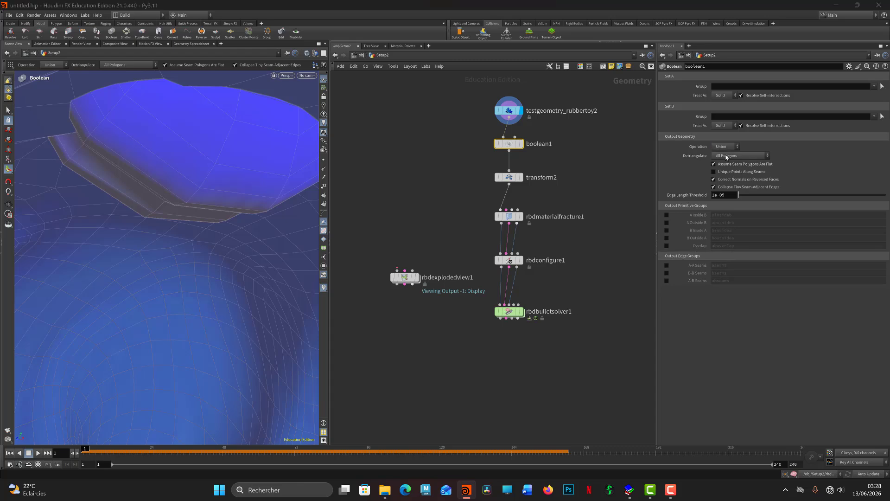
left_click(521, 144)
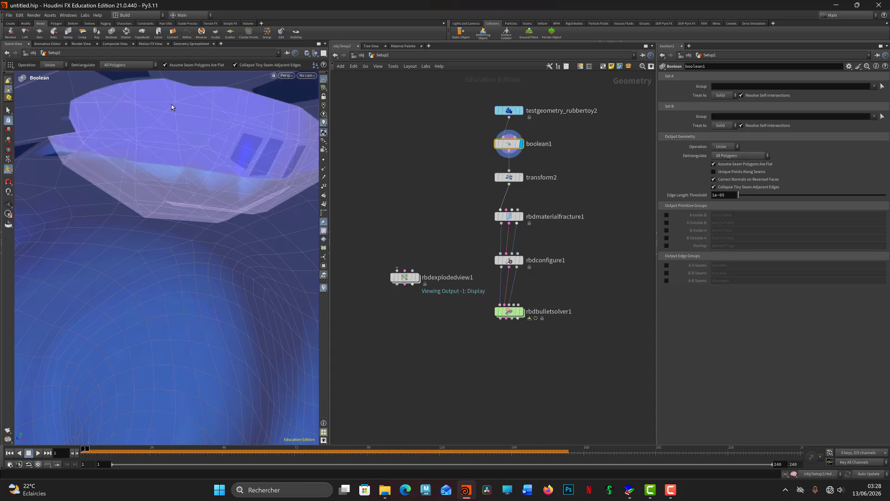
left_click(520, 177)
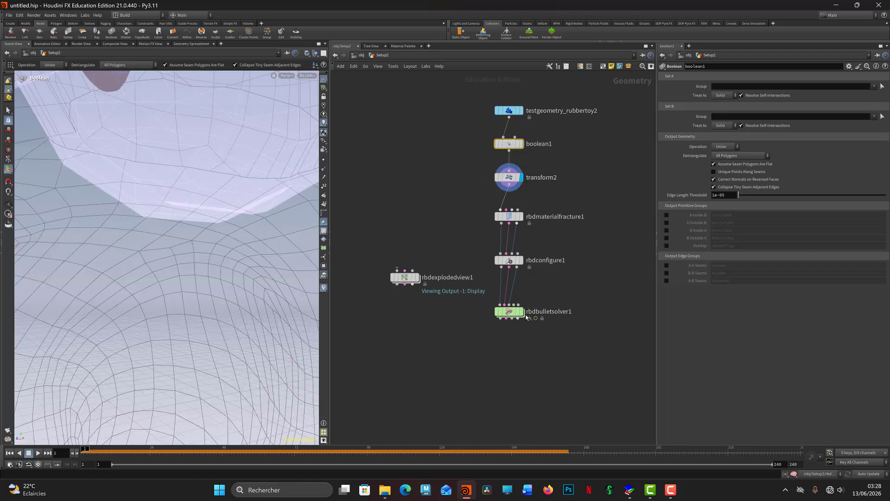
Display rbdbulletsolver1's result, frame the whole toy above the ground plane, and play the simulation with the unified mesh
mouse_move(520, 312)
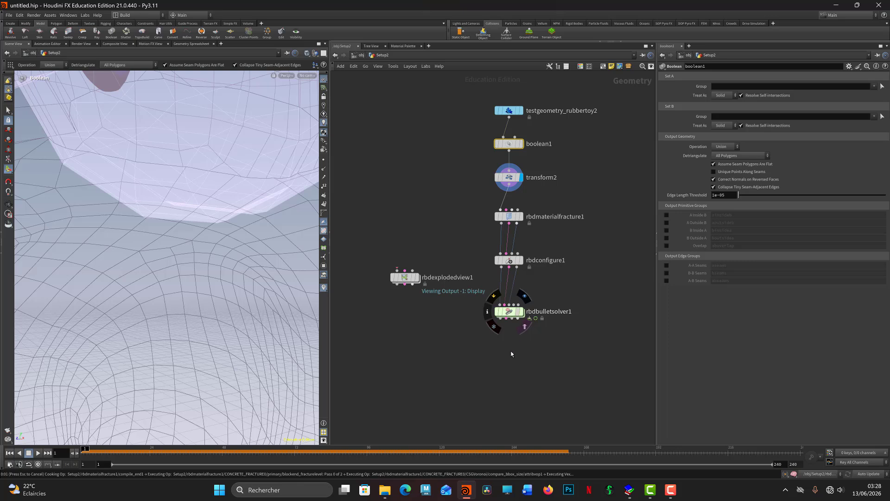
left_click(521, 311)
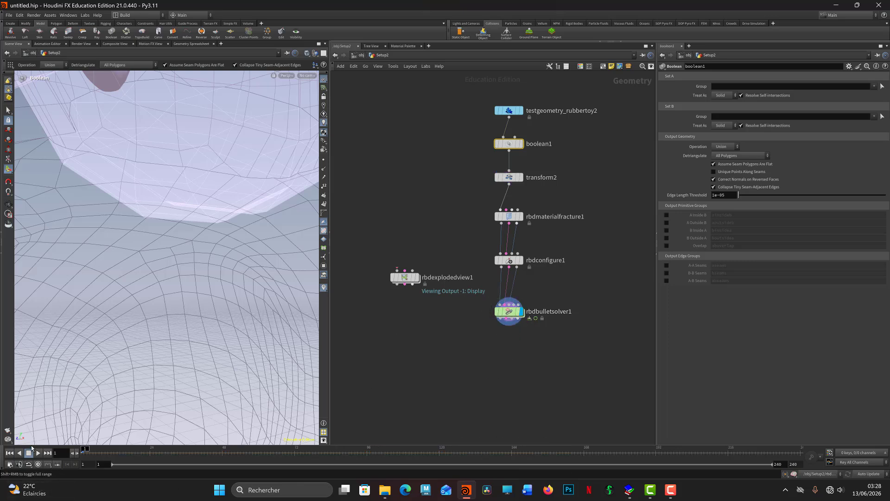
key("Escape")
scroll(219, 248, "down", 5)
left_click_drag(150, 244, 260, 253)
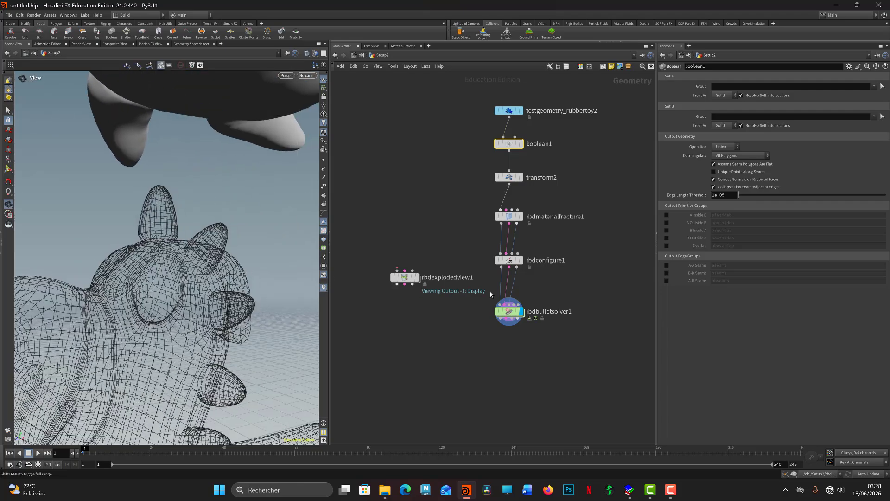
left_click(508, 311)
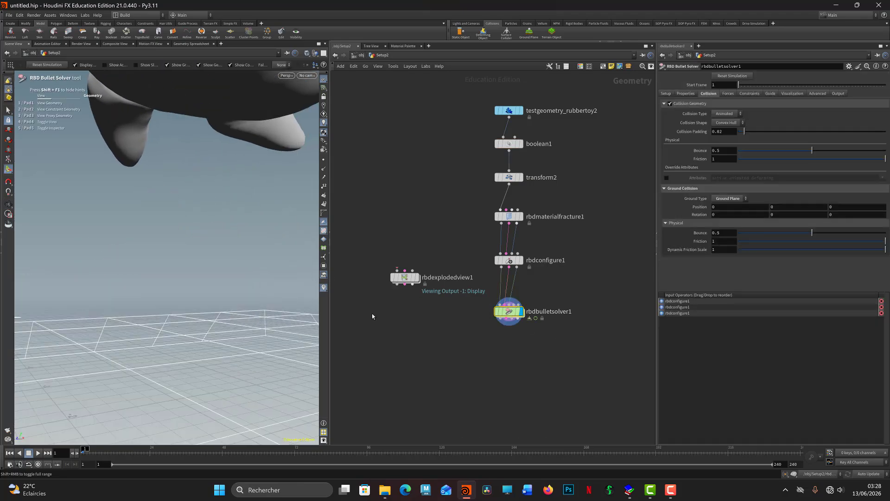
left_click_drag(126, 265, 188, 267)
middle_click_drag(187, 268, 162, 297, "alt")
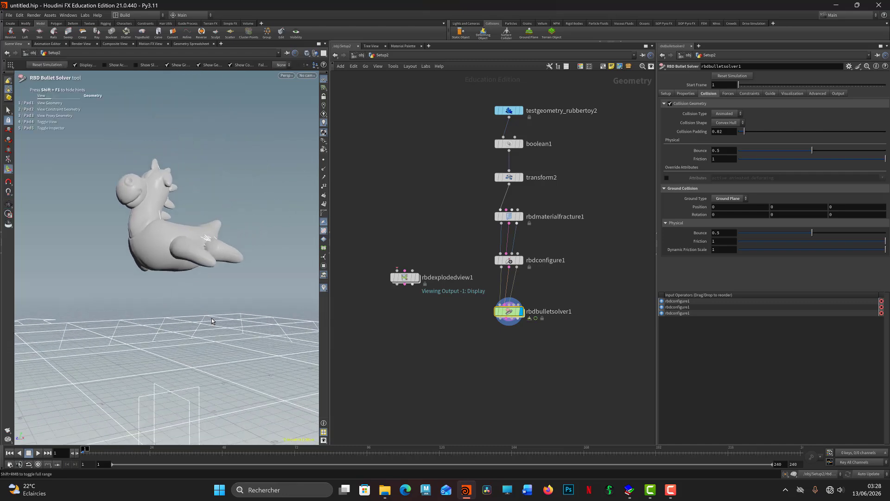
key("Up")
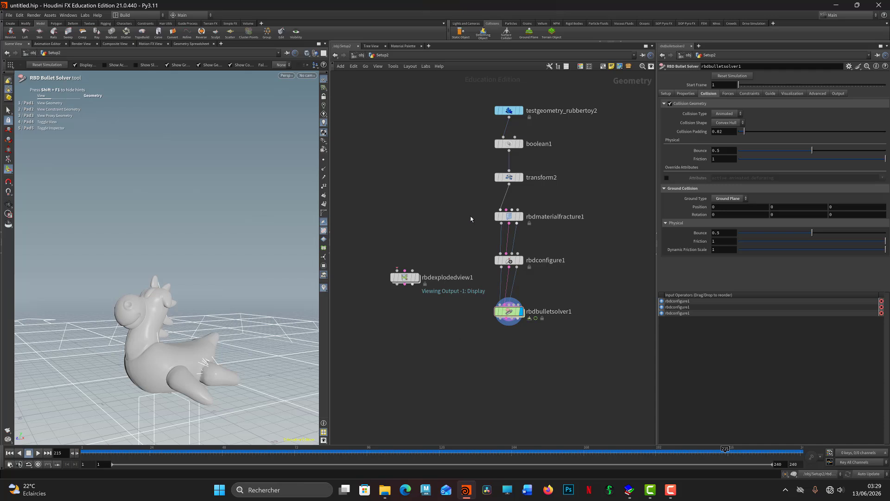
Set the glue constraint's primary strength on rbdmaterialfracture1 to 100, and play the simulation from frame 1 to check the breakage
left_click(515, 217)
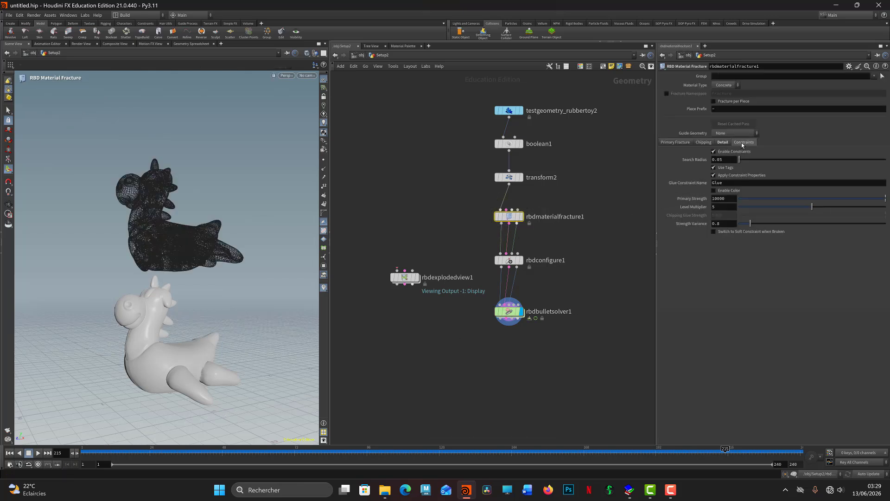
left_click(675, 141)
left_click(704, 142)
left_click(722, 142)
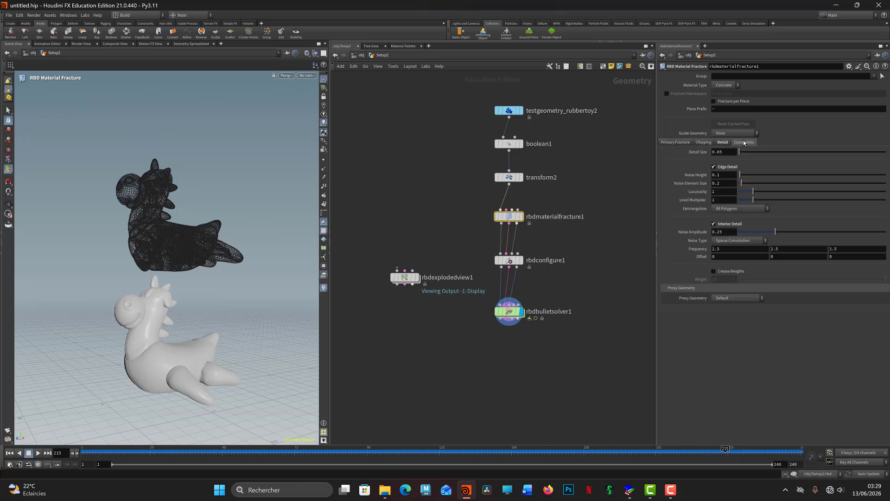
left_click(743, 142)
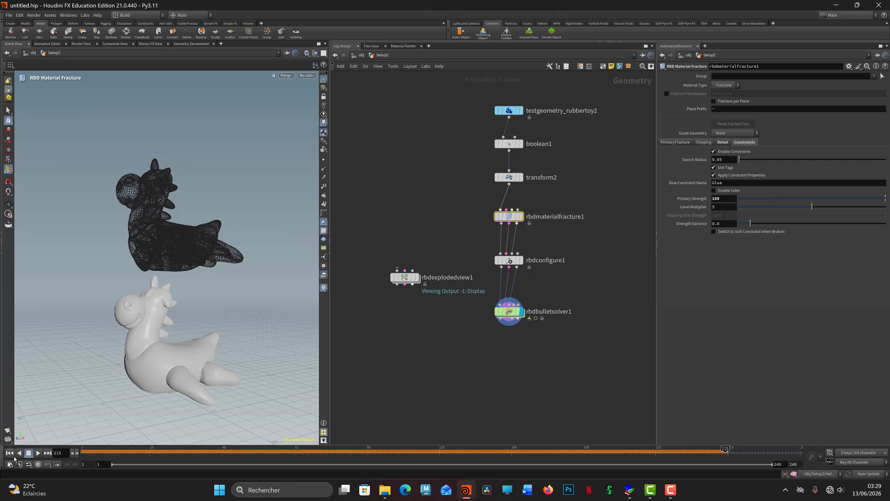
left_click(8, 453)
left_click(39, 453)
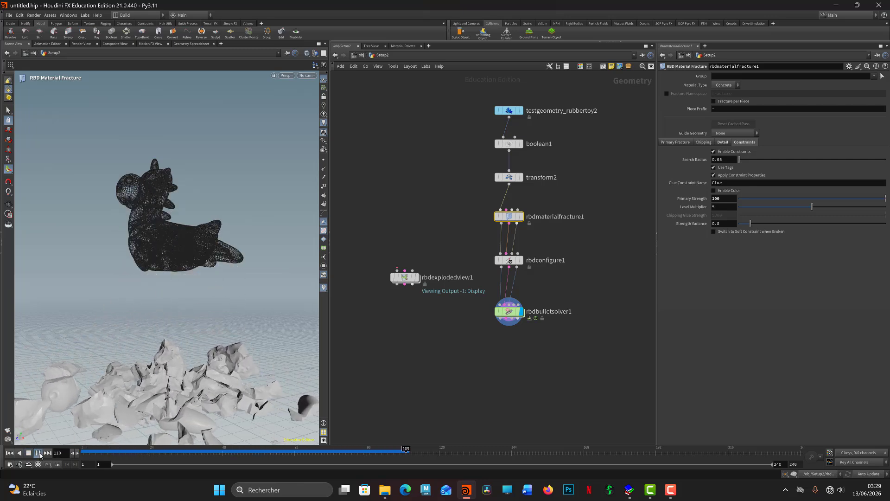
left_click(39, 453)
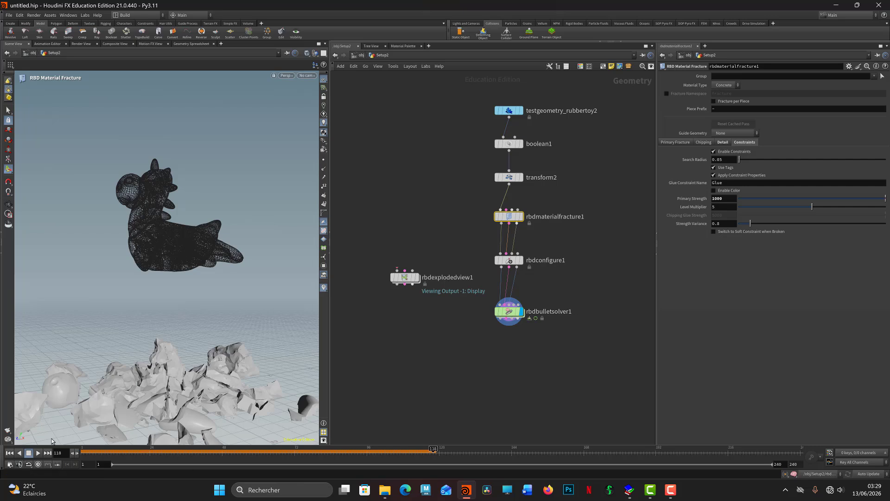
Set rbdmaterialfracture1's primary glue strength to 1000, replay the simulation from frame 1, and stop it after the impact
left_click(9, 453)
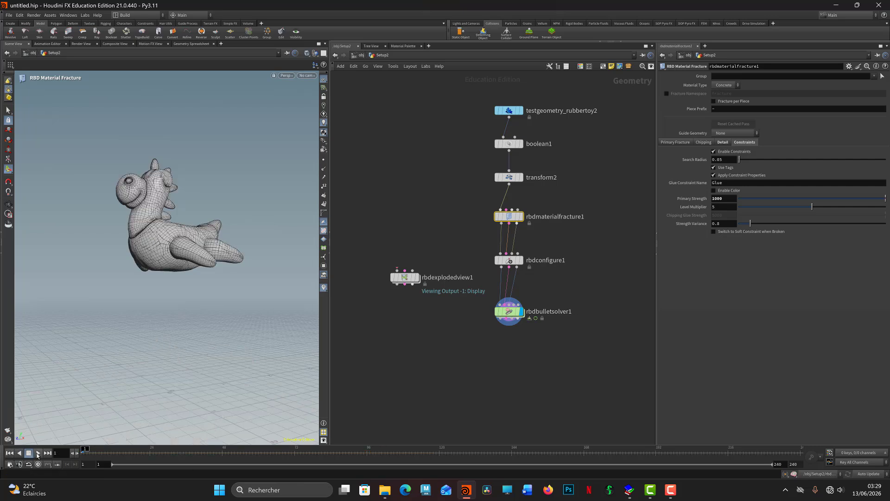
left_click(37, 453)
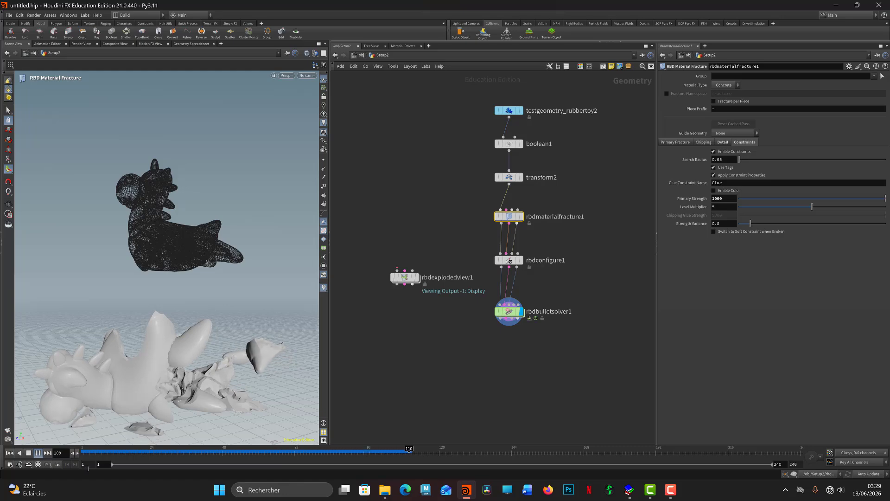
left_click(38, 454)
Examine the broken toy pieces from several angles, and scrub the simulation back to frame 72
left_click_drag(179, 373, 135, 382, "alt")
right_click_drag(135, 382, 202, 391, "alt")
left_click_drag(203, 391, 122, 349)
right_click_drag(122, 349, 117, 347, "alt")
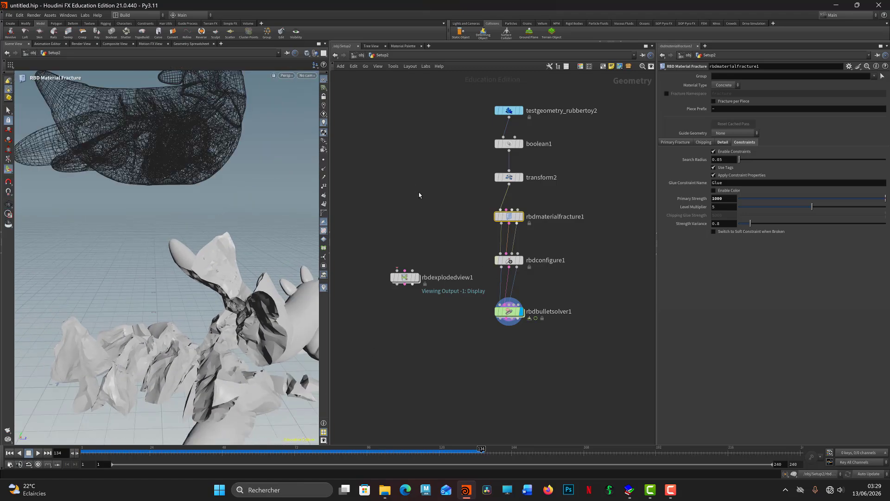
right_click_drag(221, 299, 158, 298, "alt")
left_click_drag(185, 298, 154, 298, "alt")
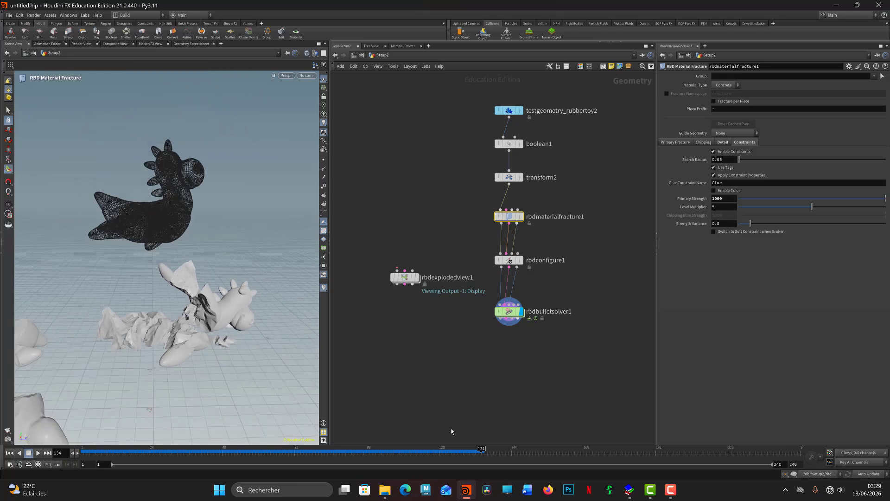
left_click_drag(481, 448, 296, 424)
left_click(673, 490)
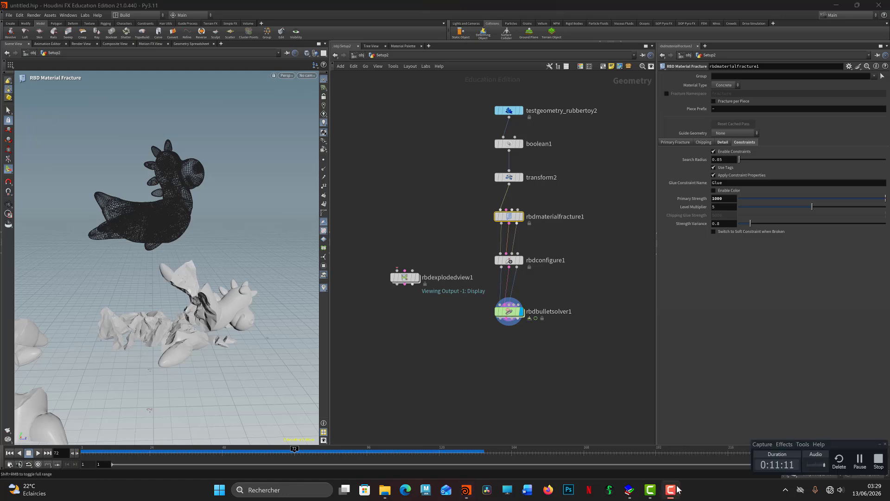